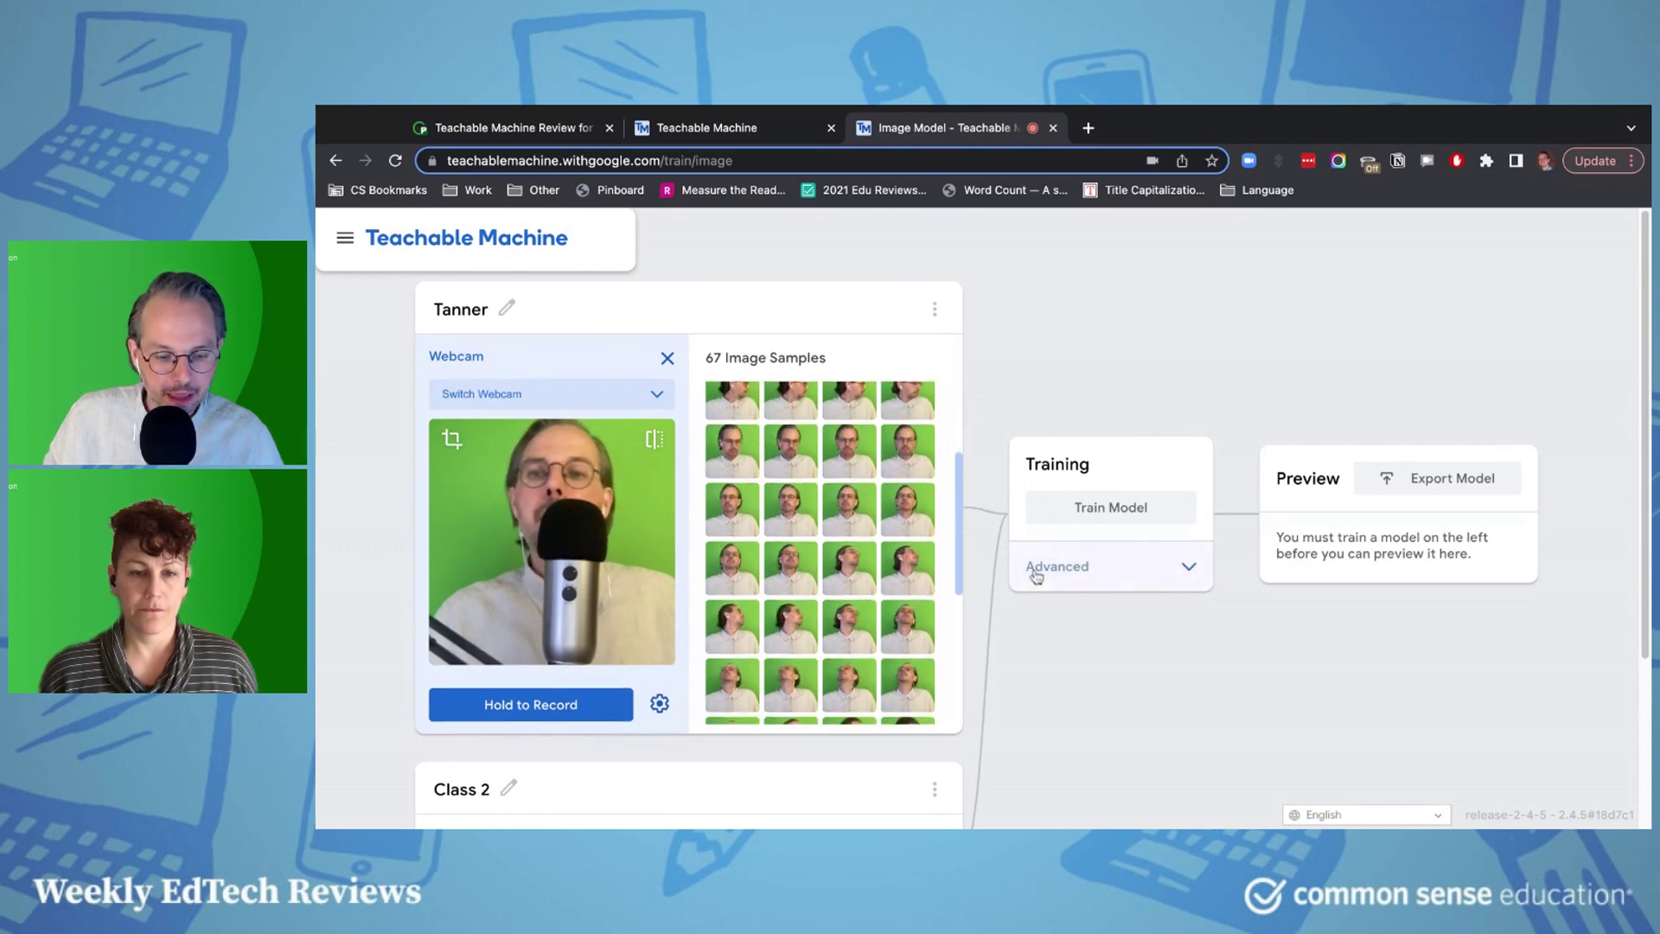
Step: Open webcam capture for the second class and rename the class Cat
scroll(811, 565, down, 3)
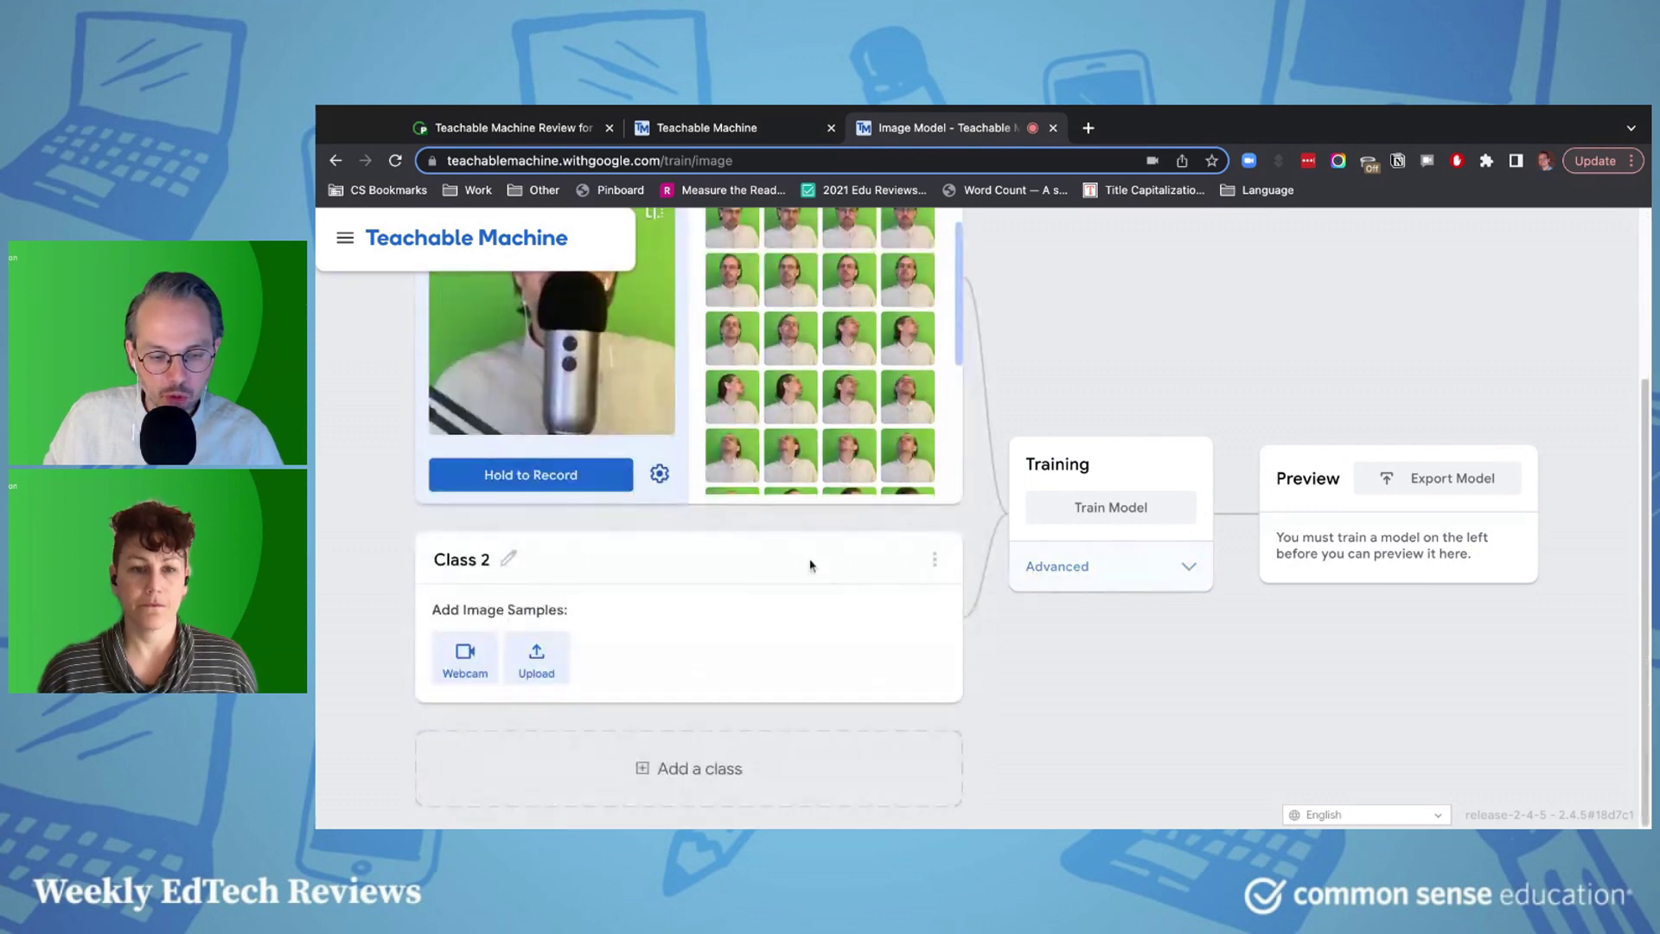
click(465, 657)
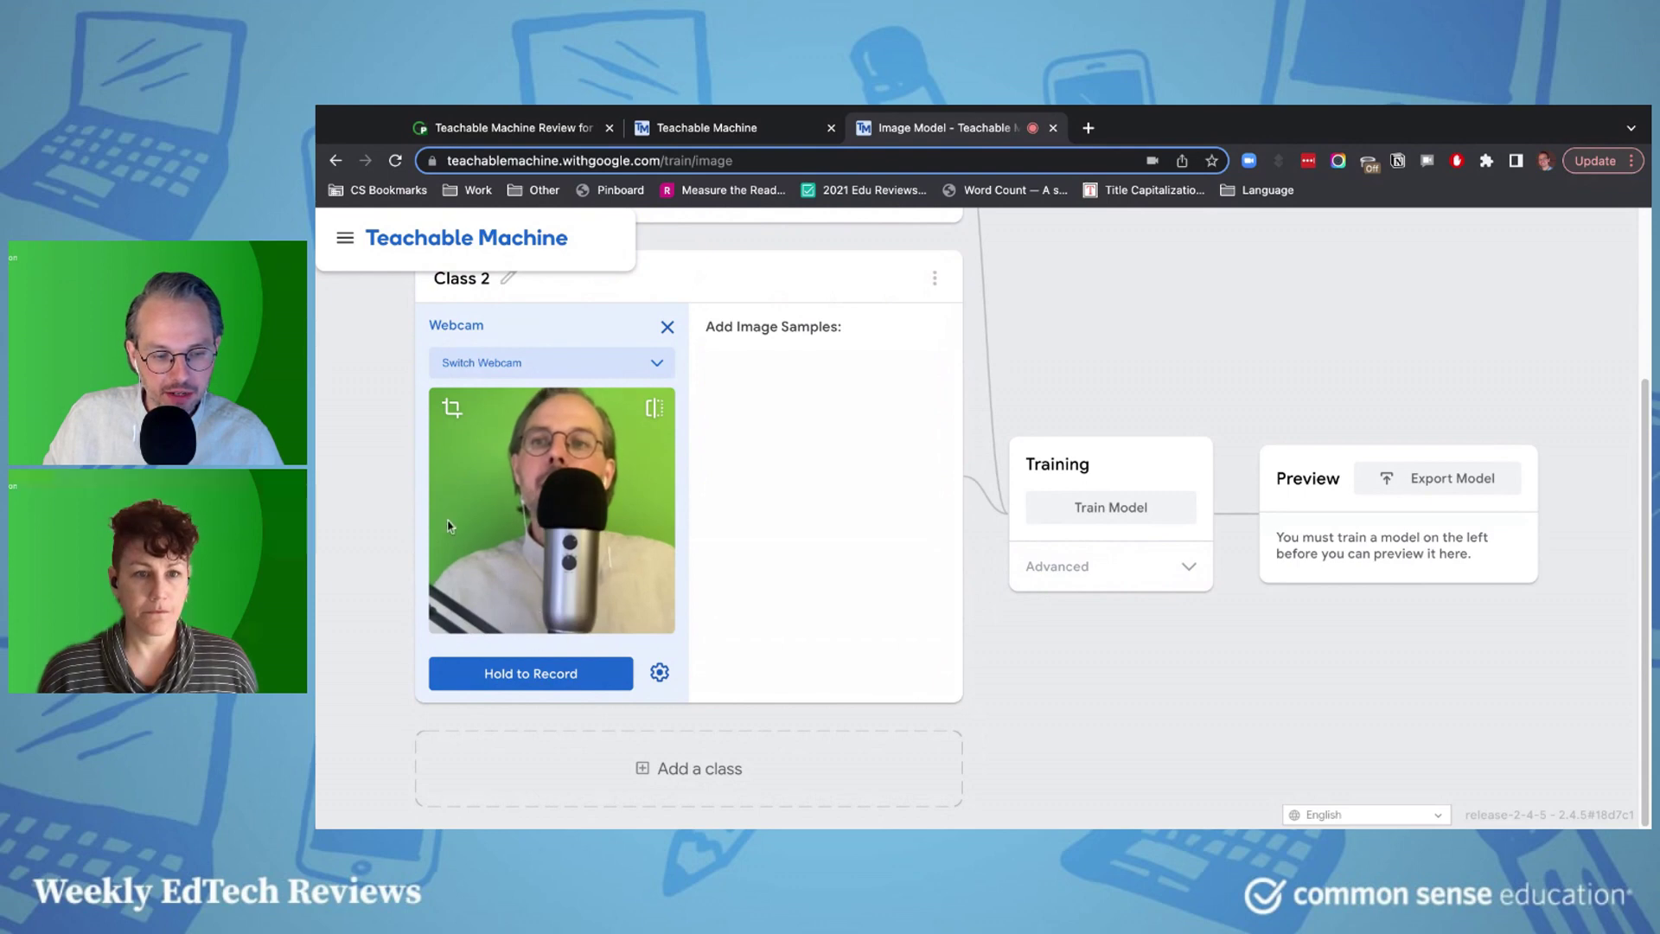
click(510, 281)
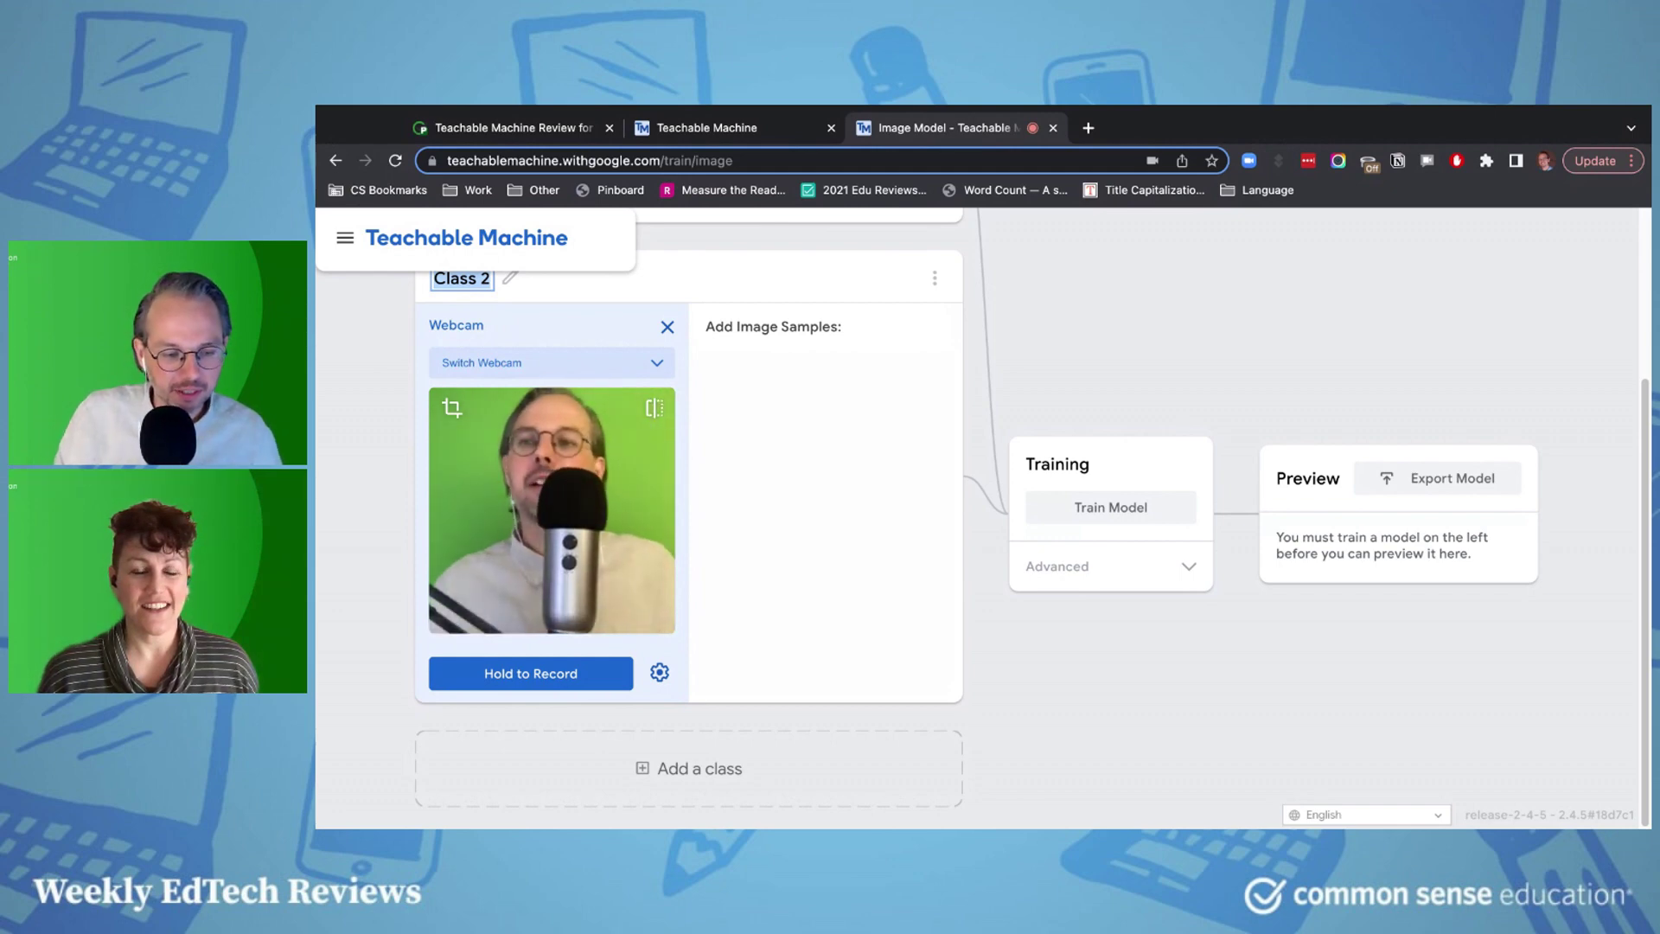
text(Cat)
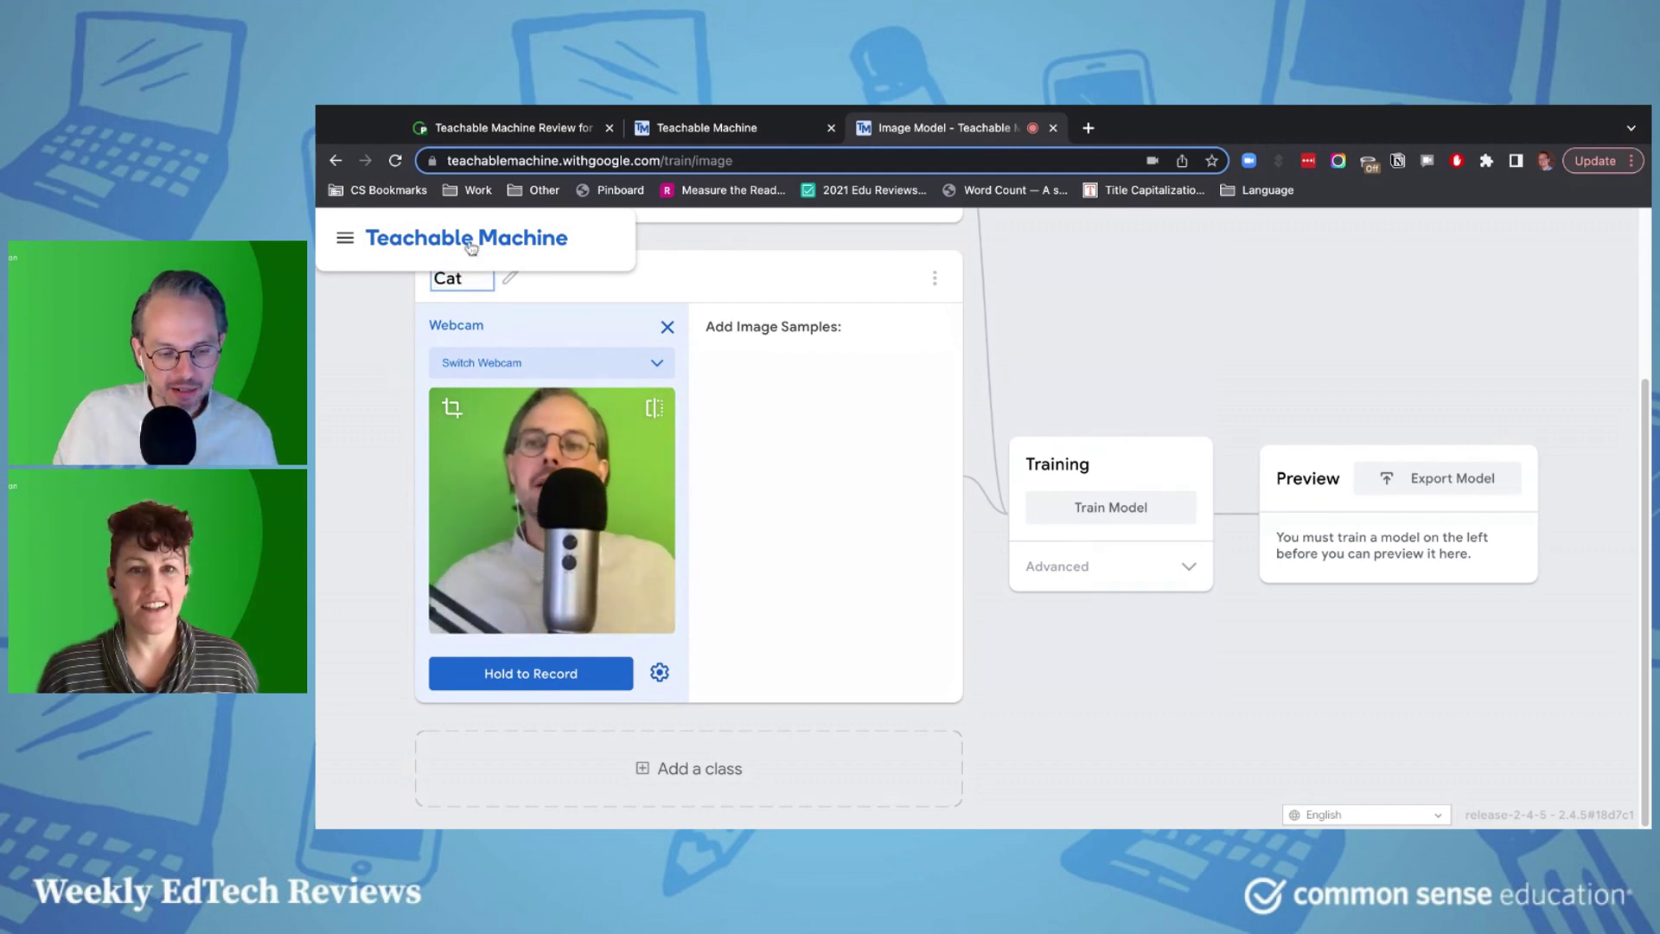
click(367, 451)
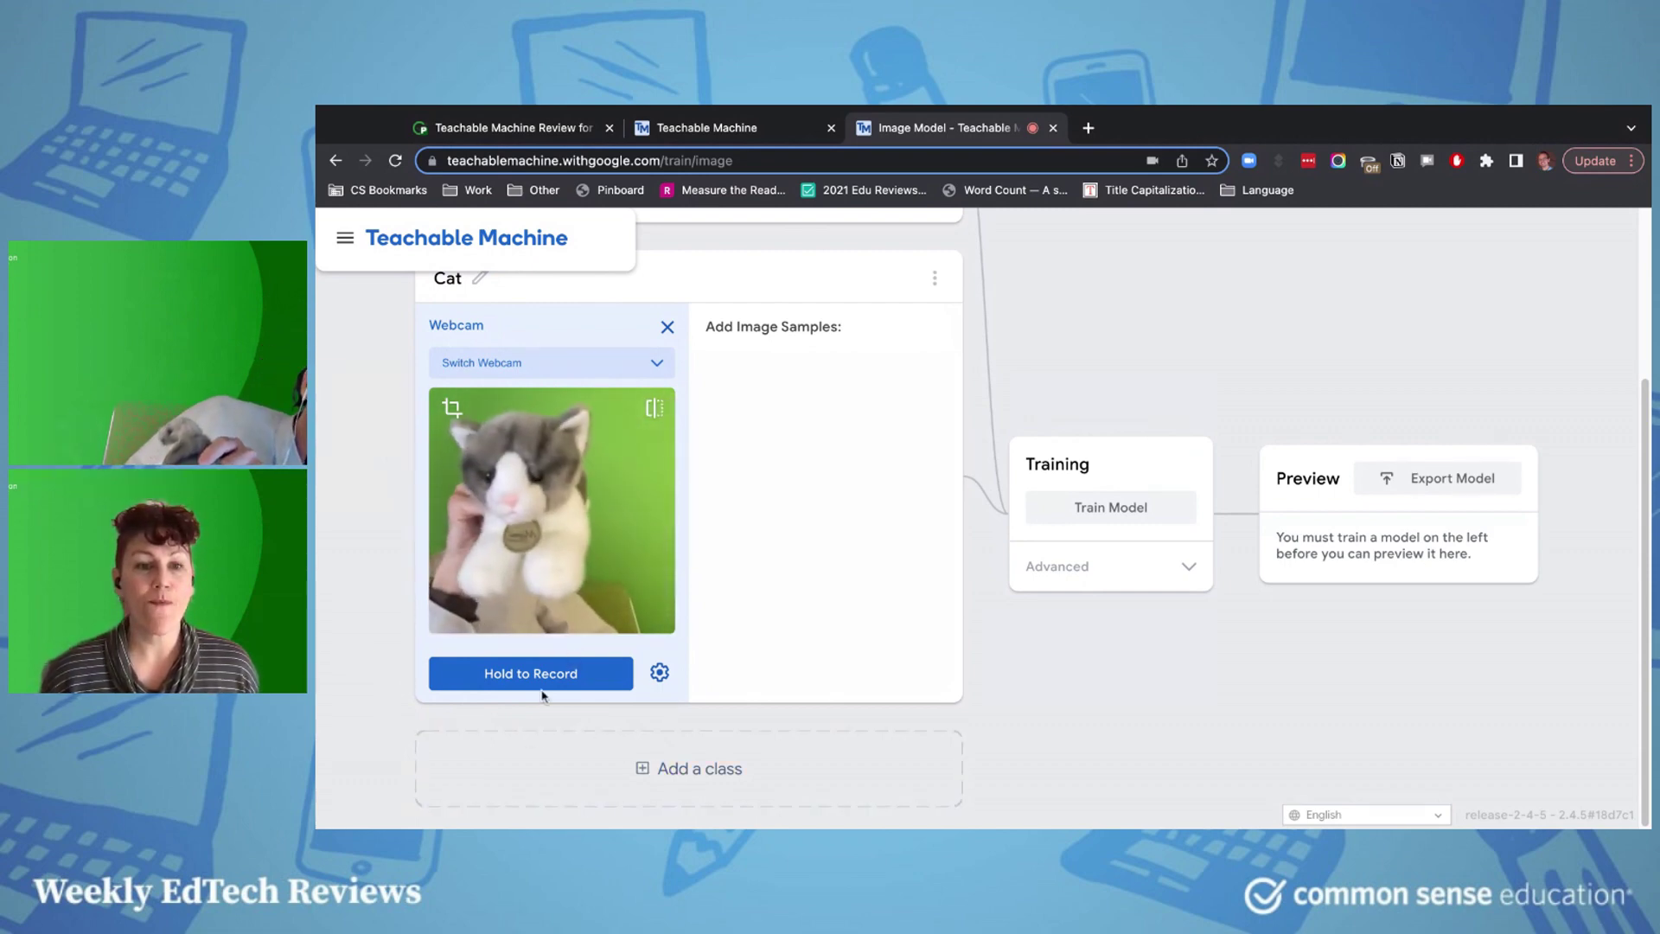
Step: Record webcam image samples of the toy cat for the Cat class and train the model
drag(542, 690, 547, 688)
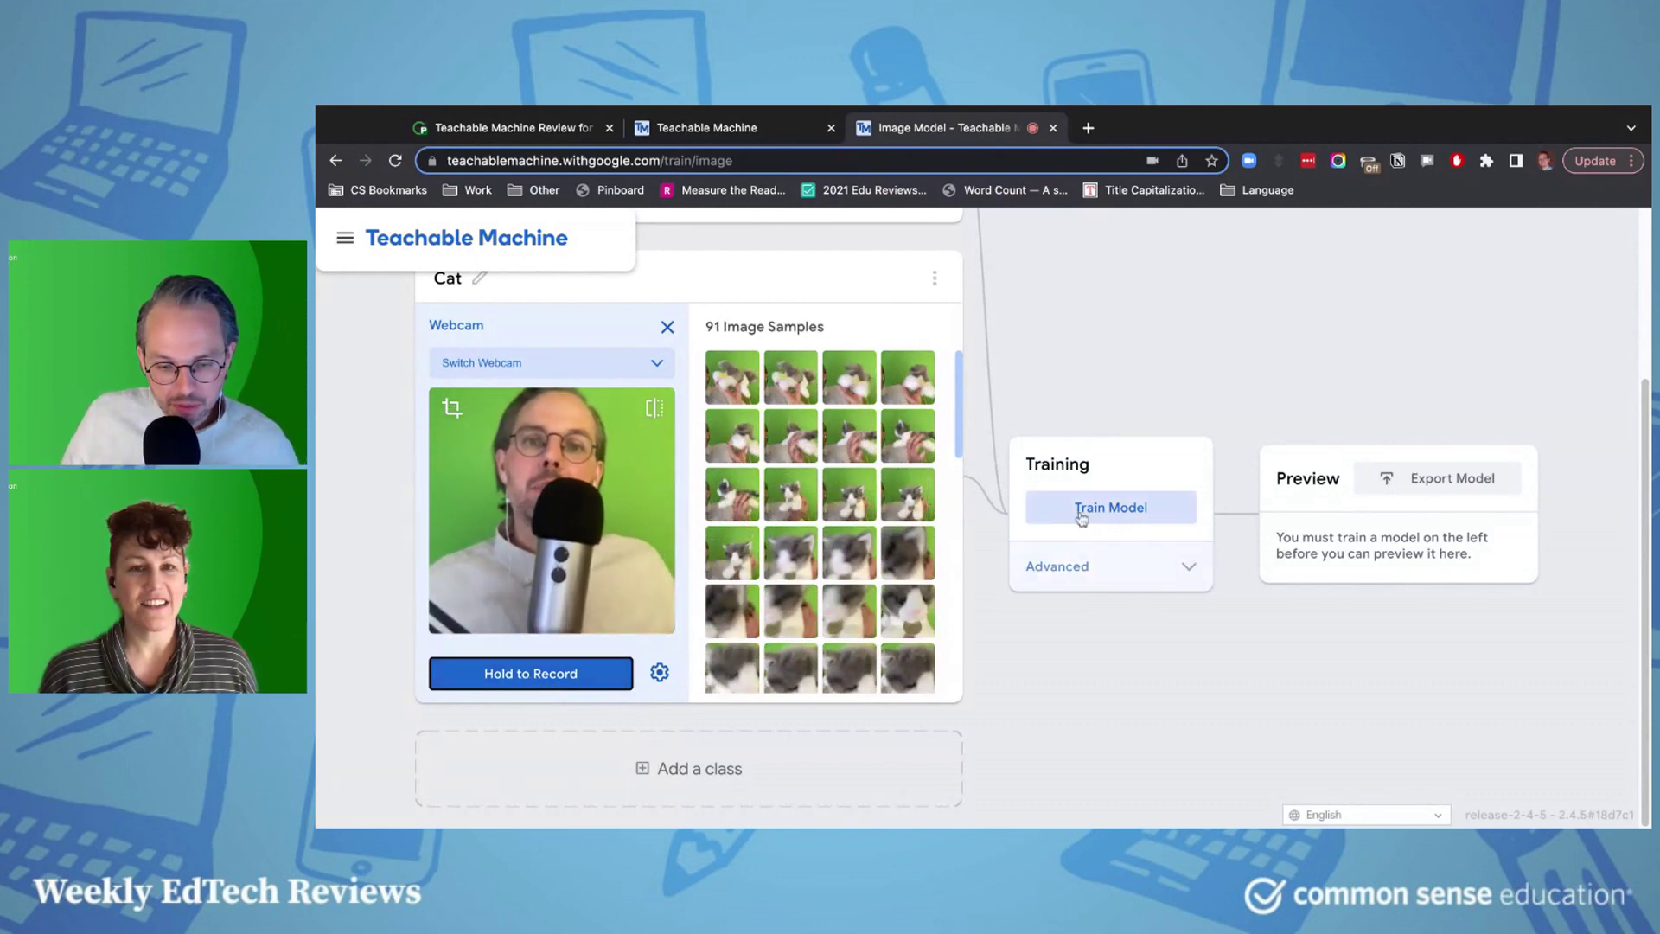
click(1113, 505)
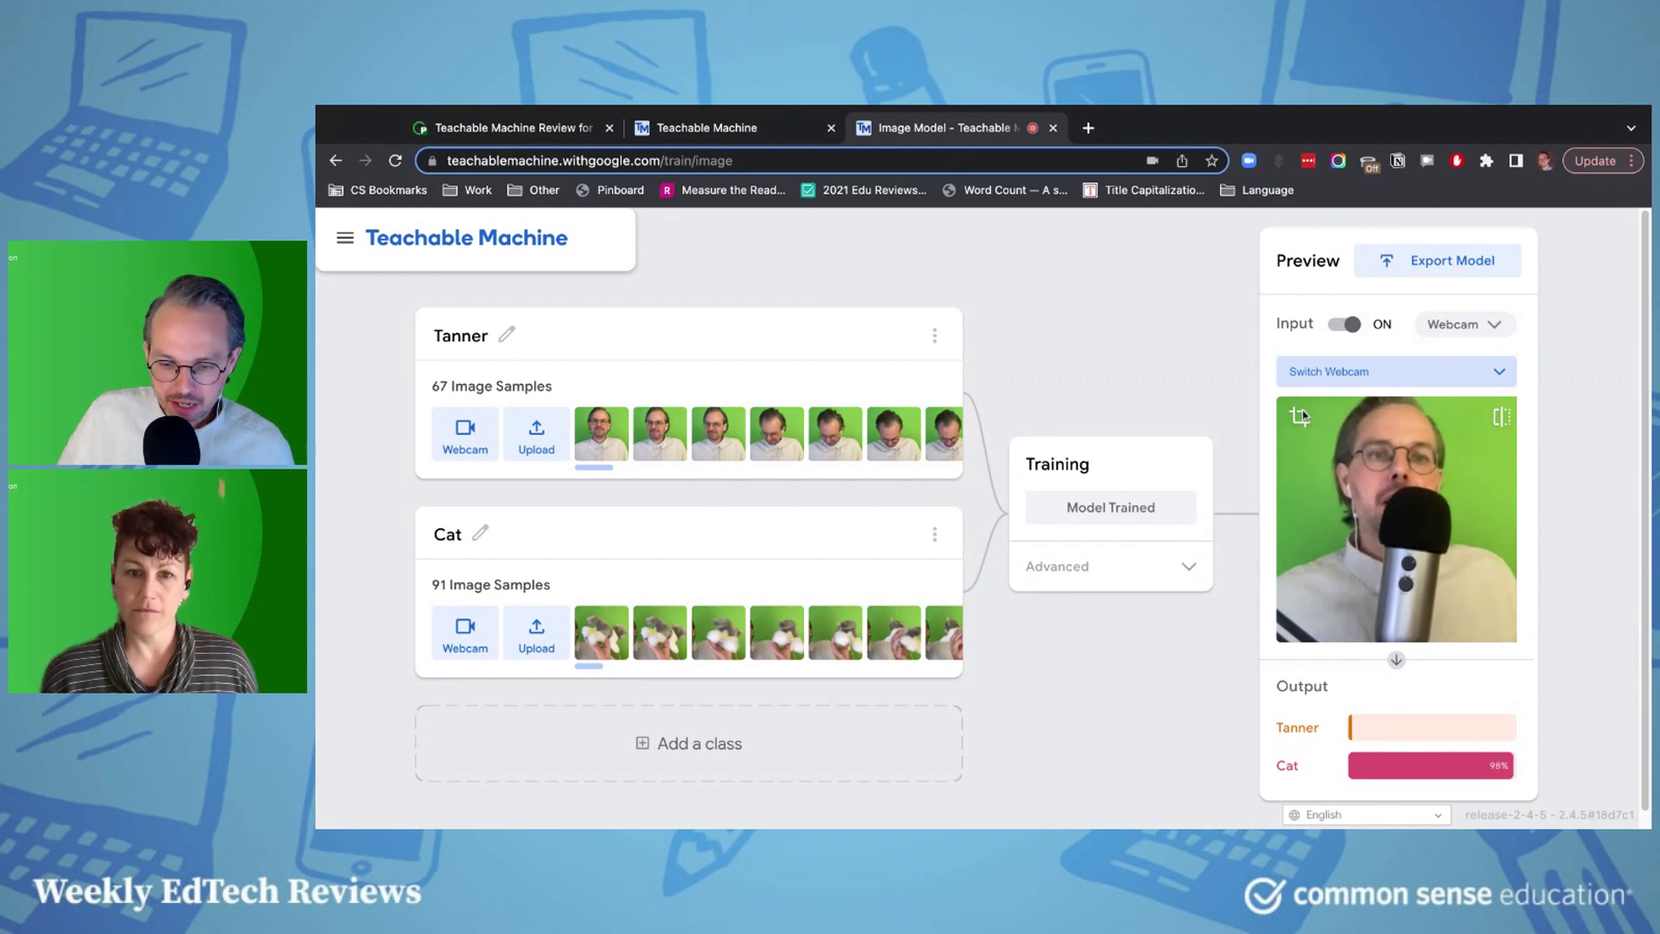
Step: Add a third class to the image model and name it Chipmunk
scroll(756, 499, down, 1)
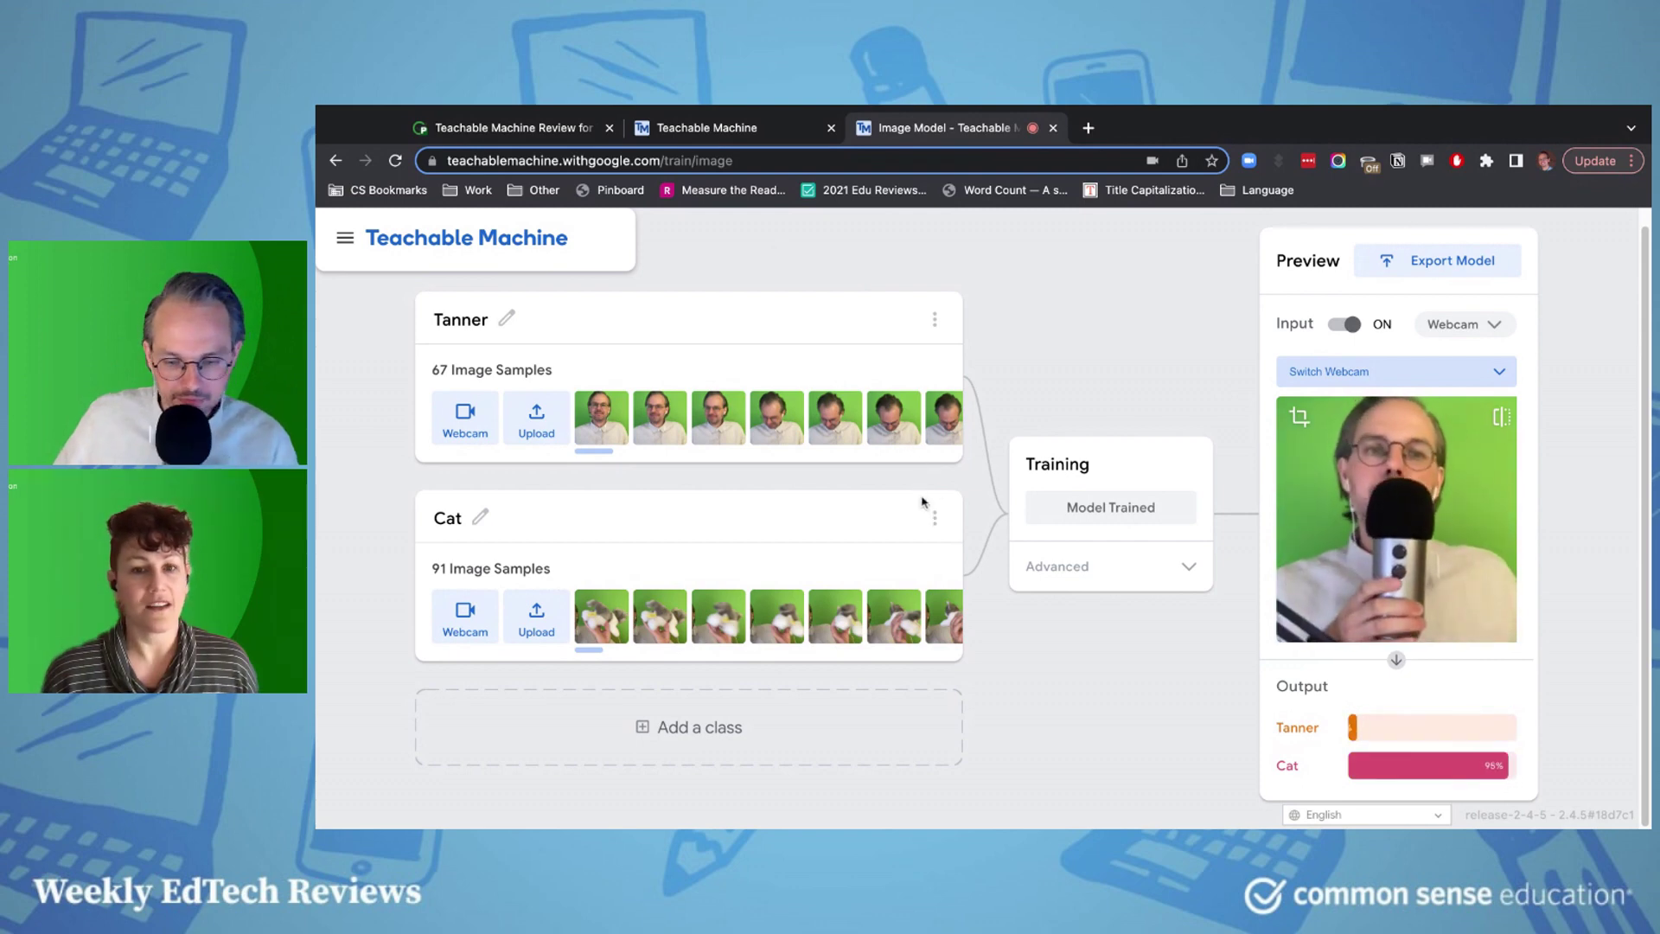
click(674, 724)
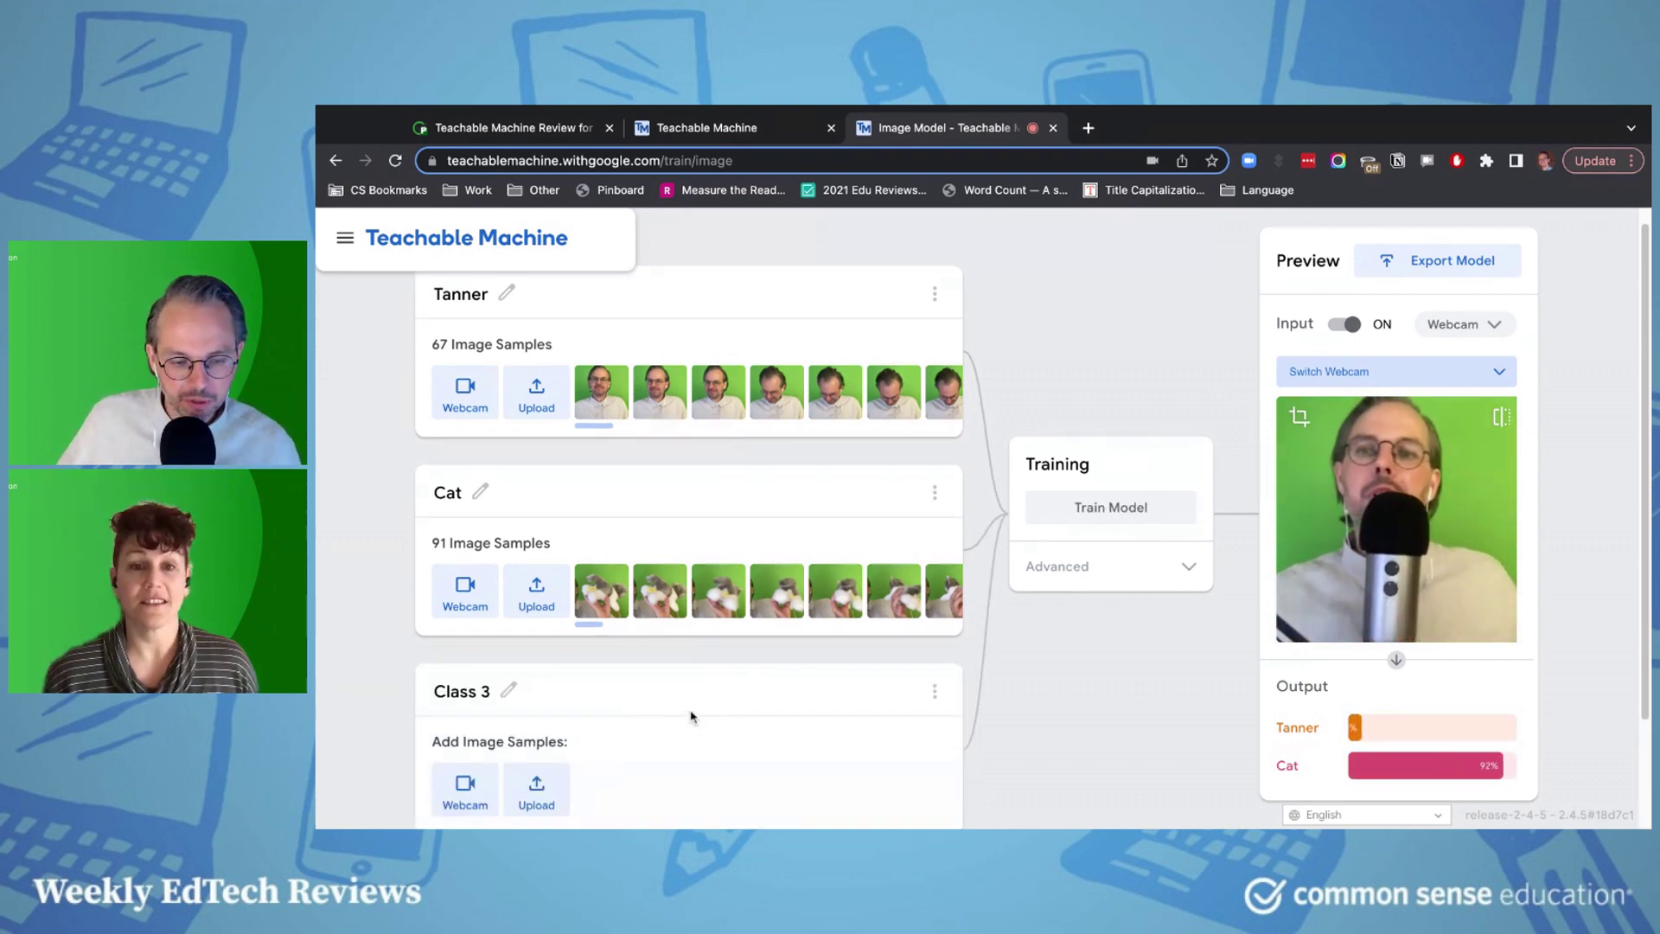
click(507, 558)
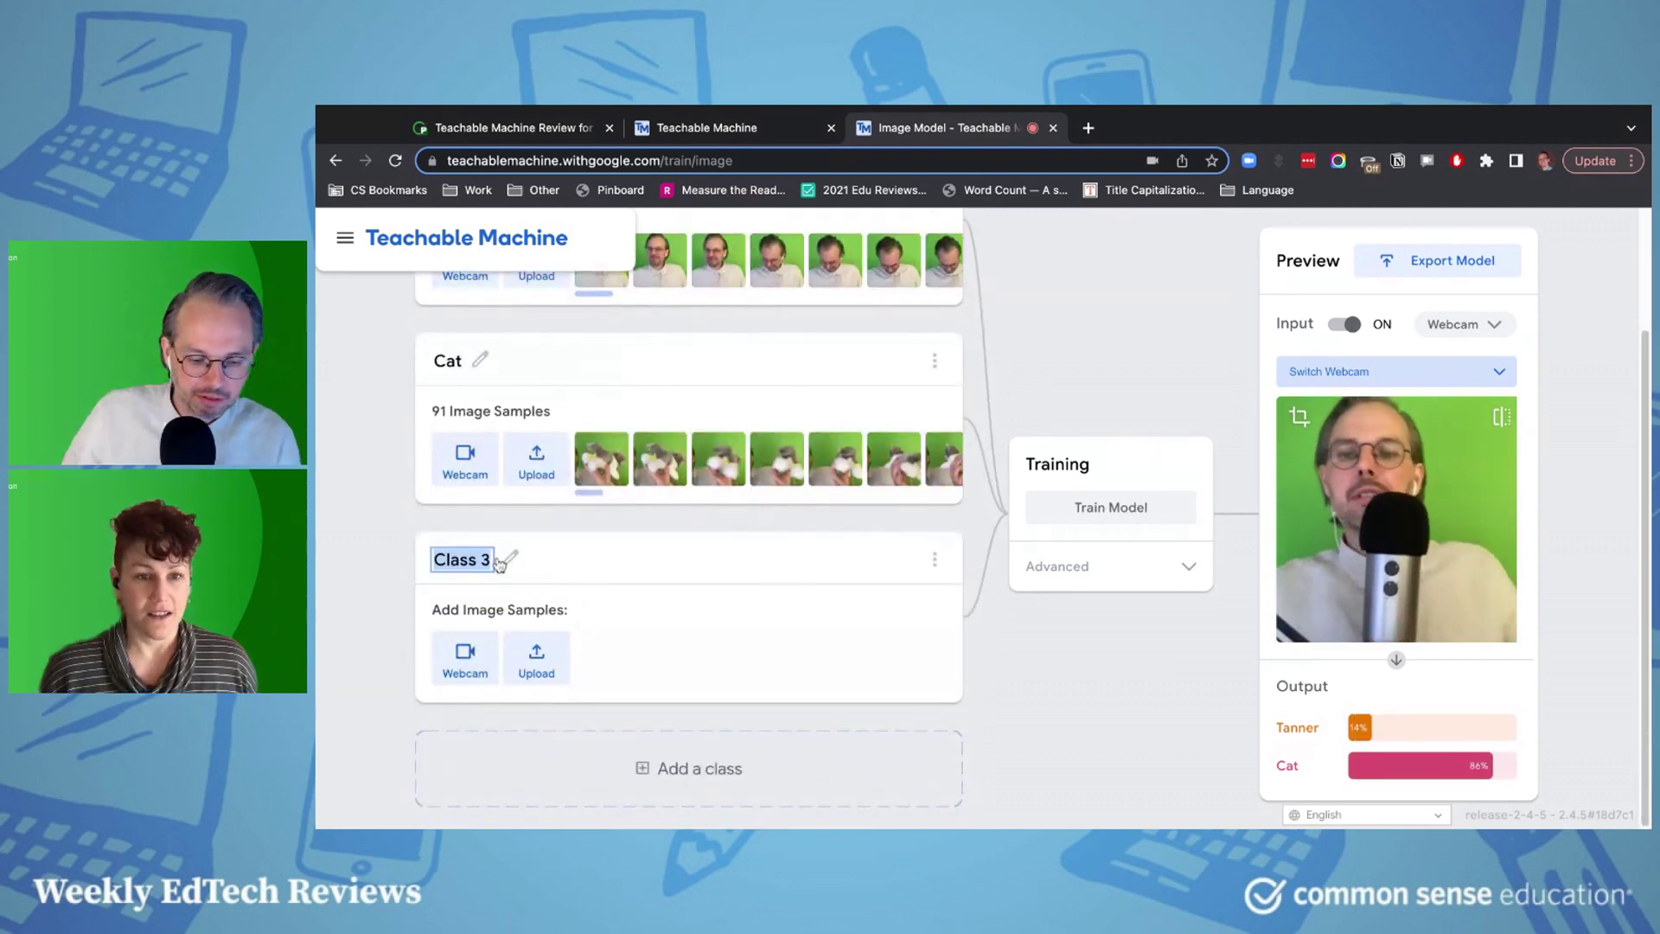
text(Chipmunk)
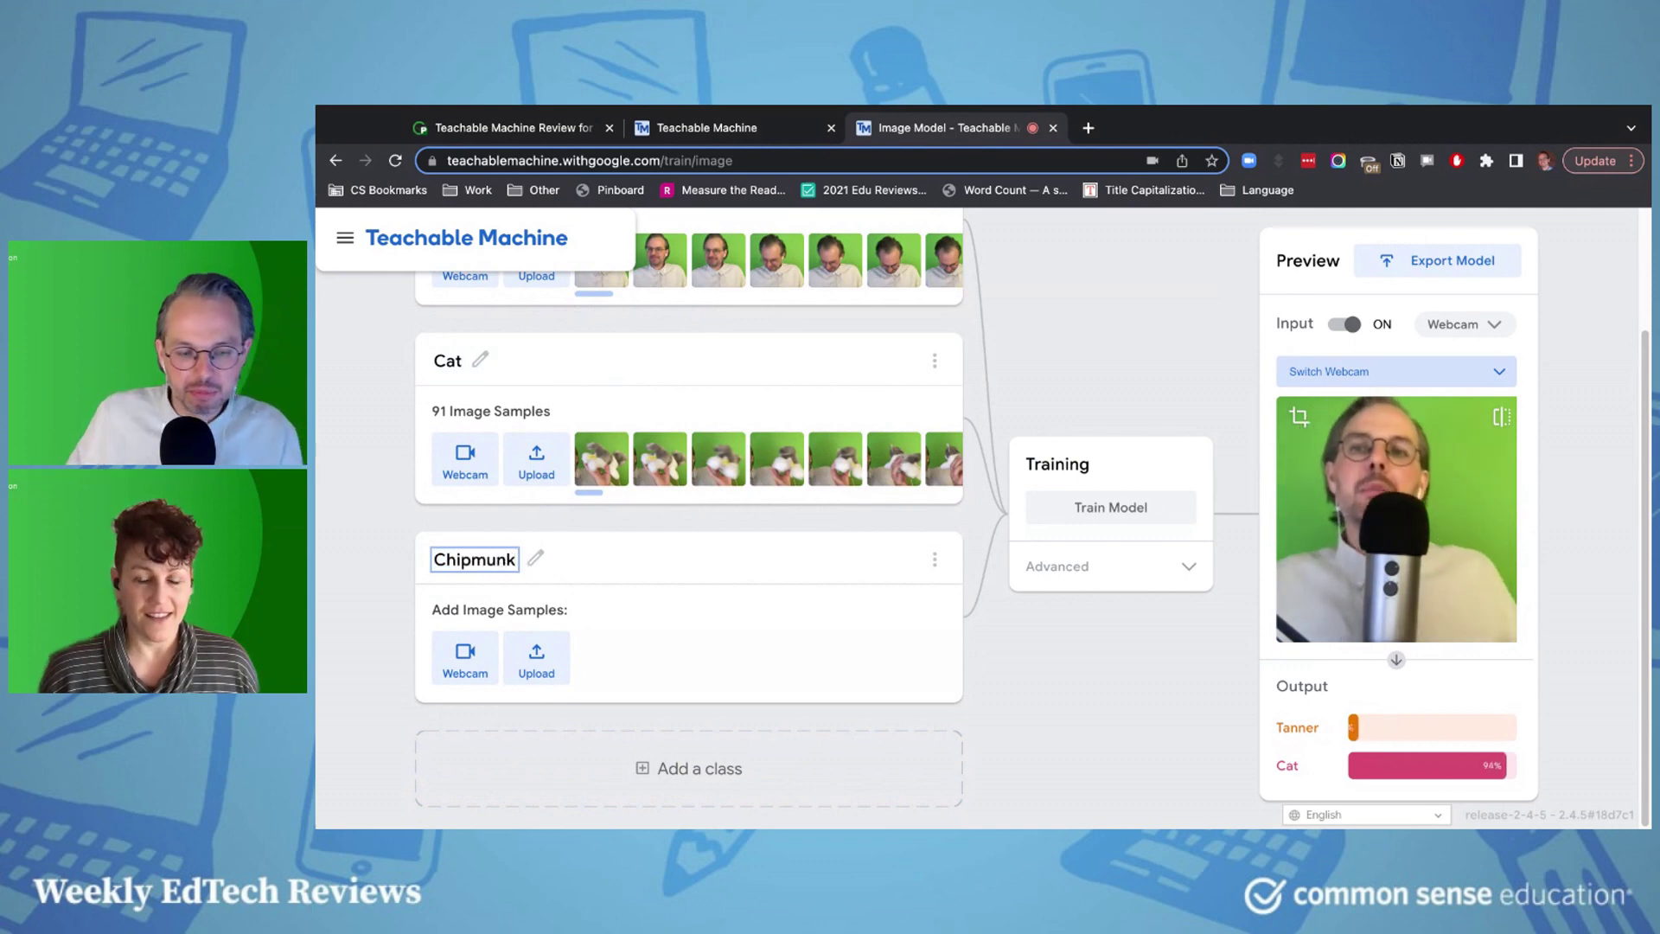
key(Return)
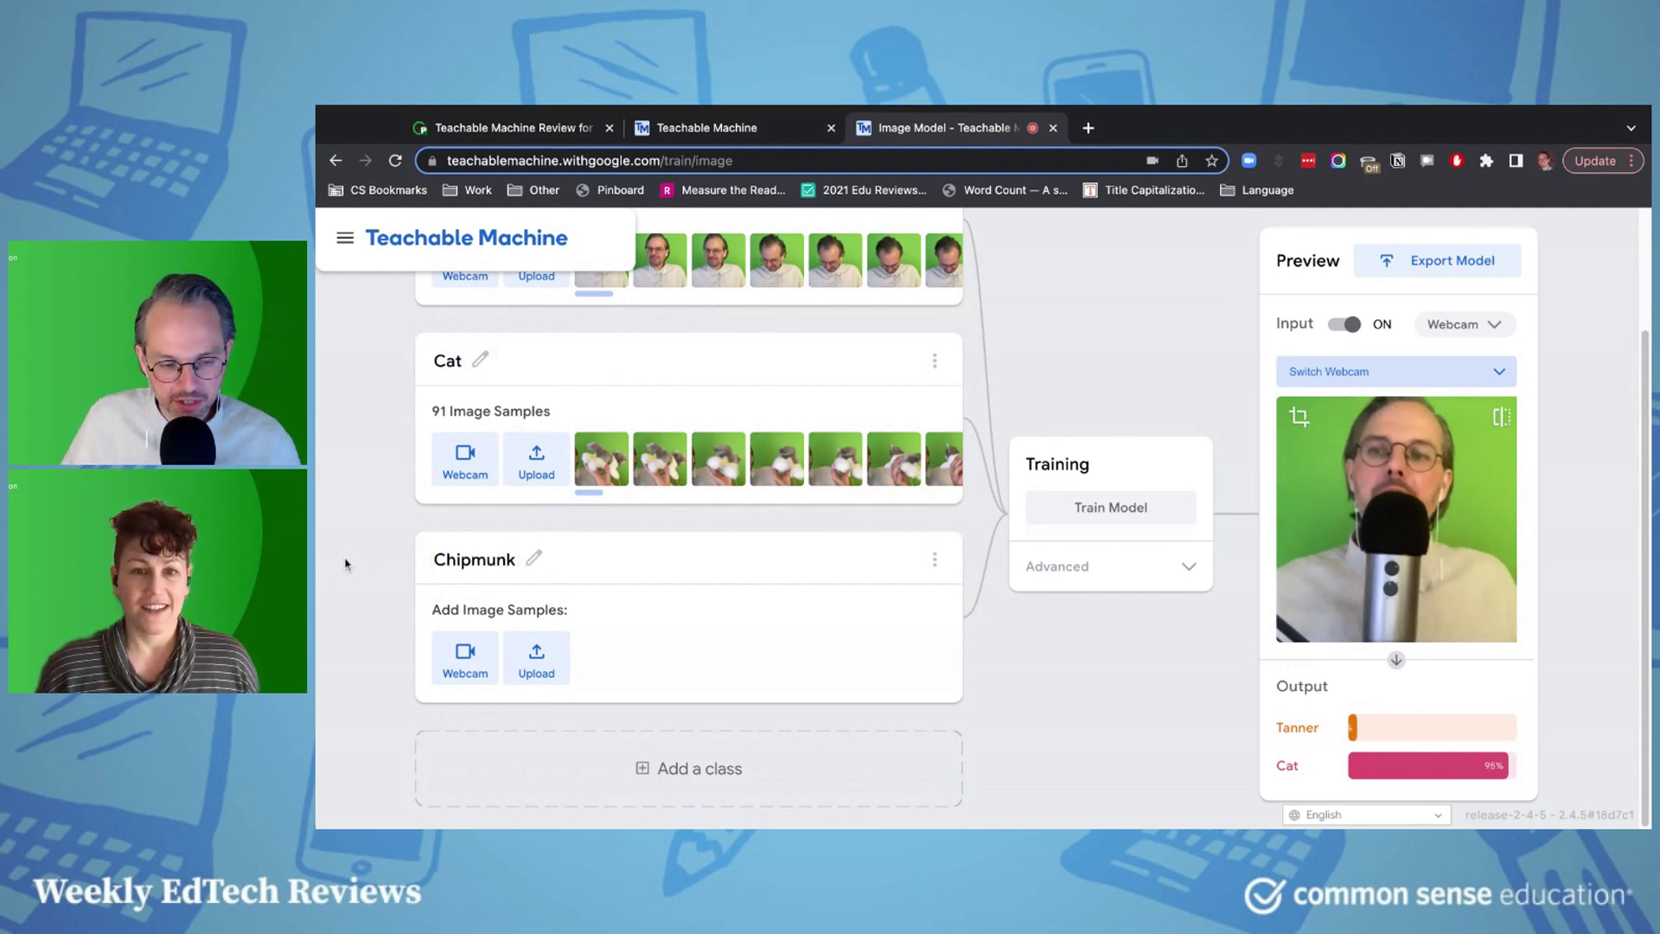
Step: Record webcam image samples of the toy chipmunk for the Chipmunk class and retrain the model
click(465, 652)
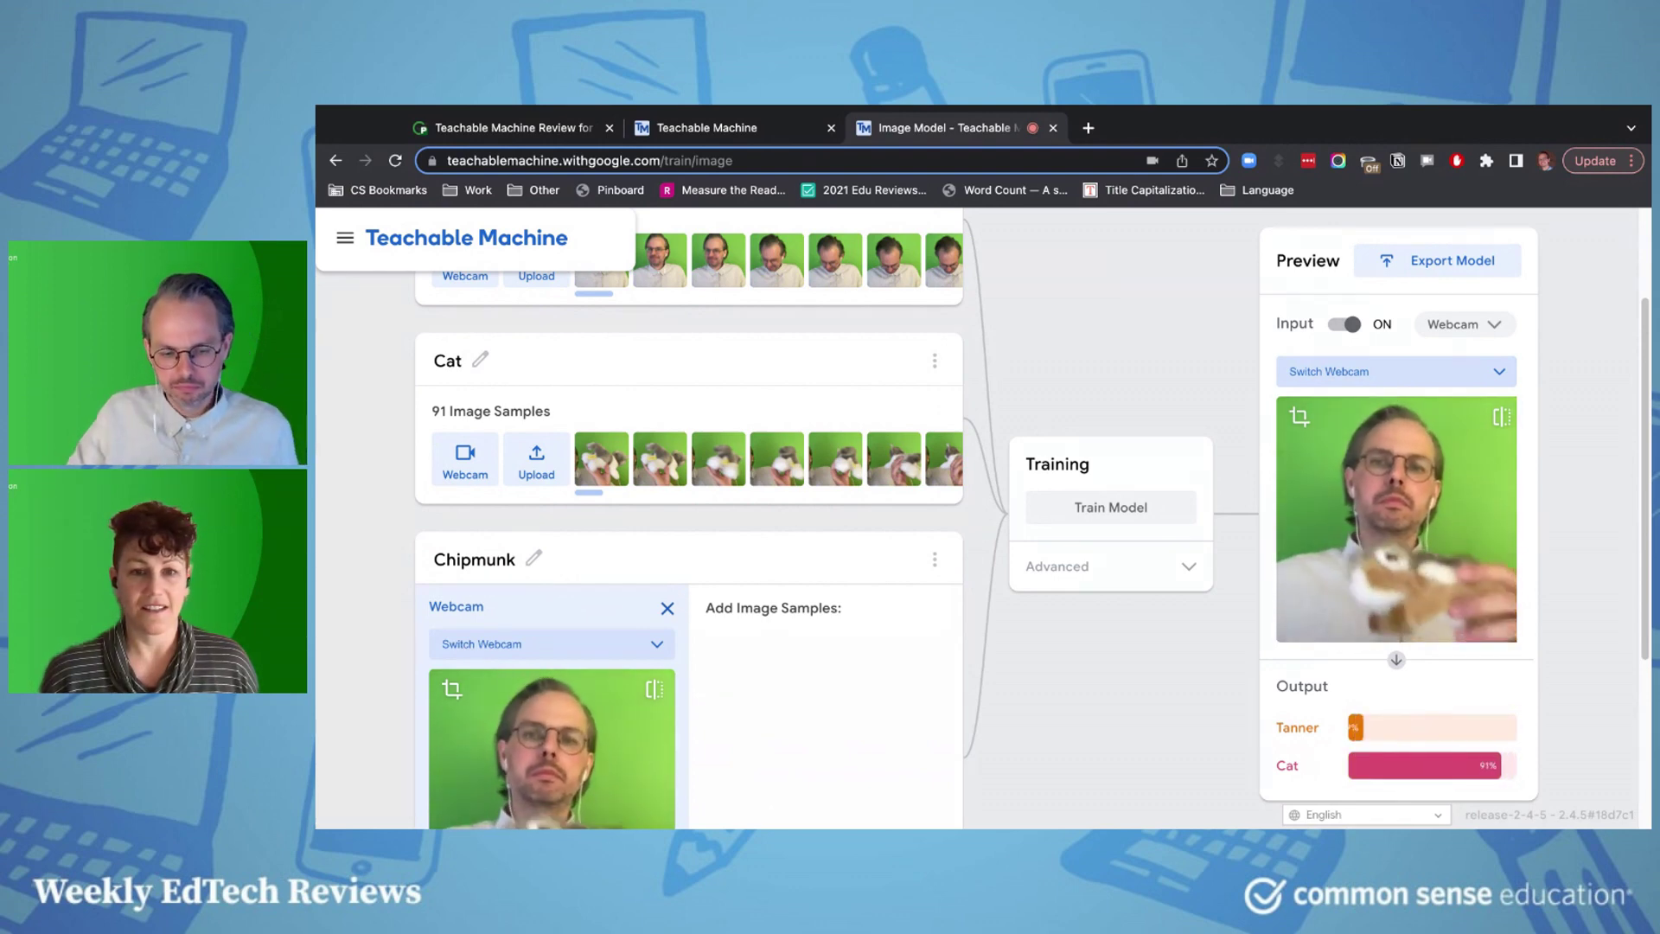
scroll(610, 690, down, 3)
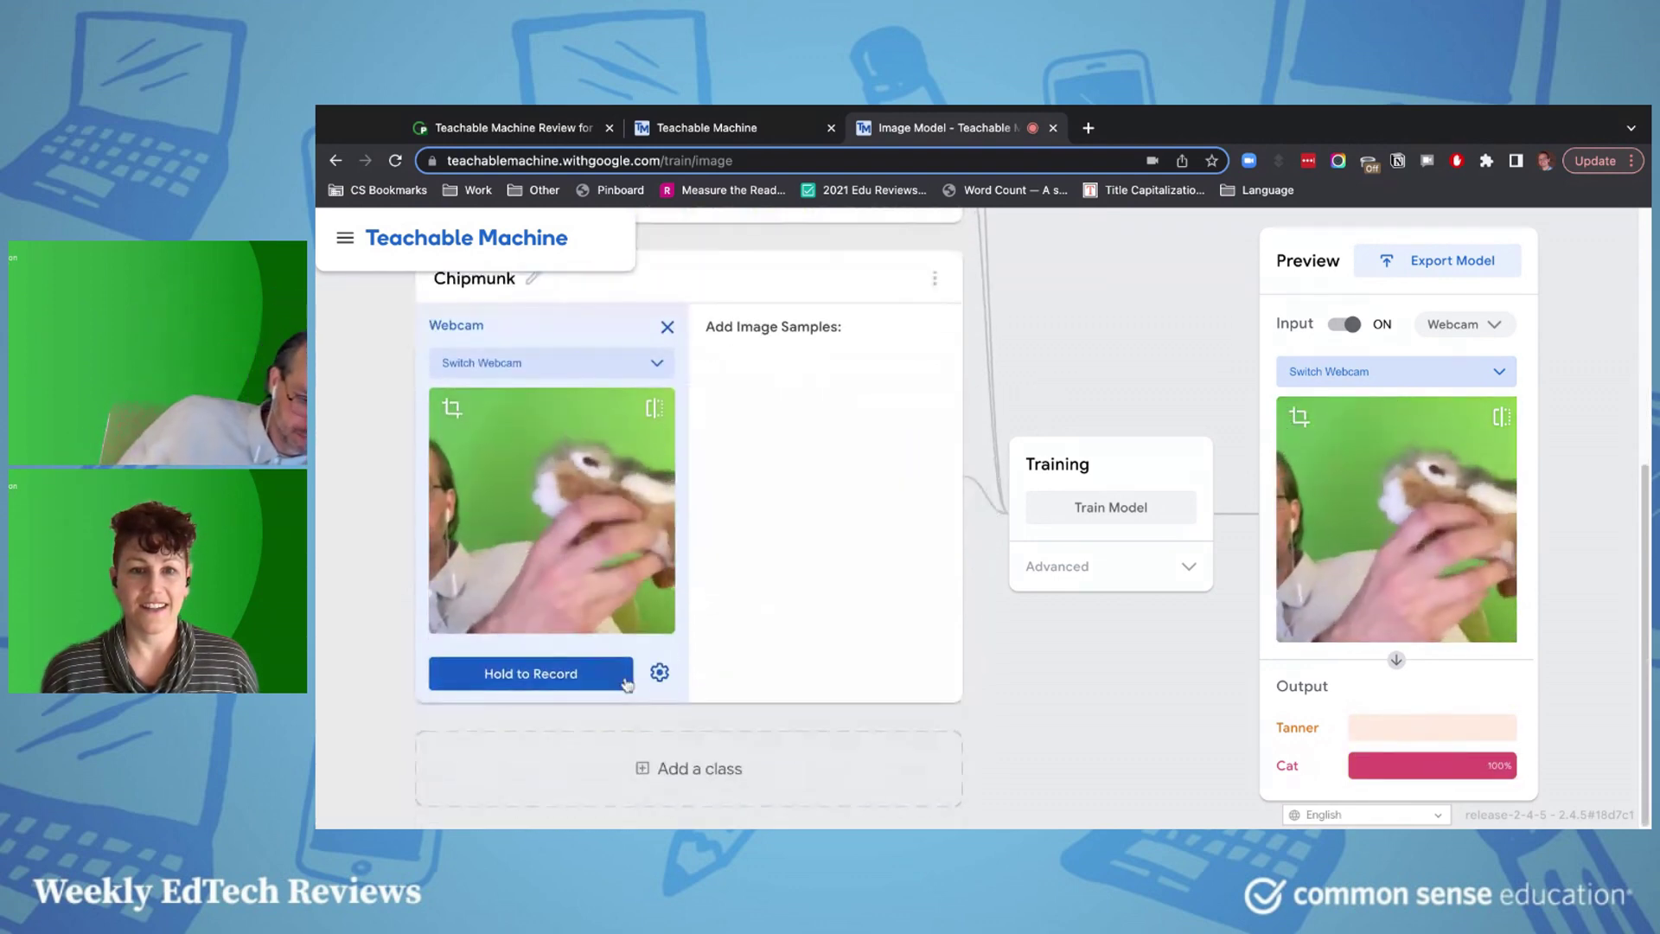
drag(610, 688, 607, 688)
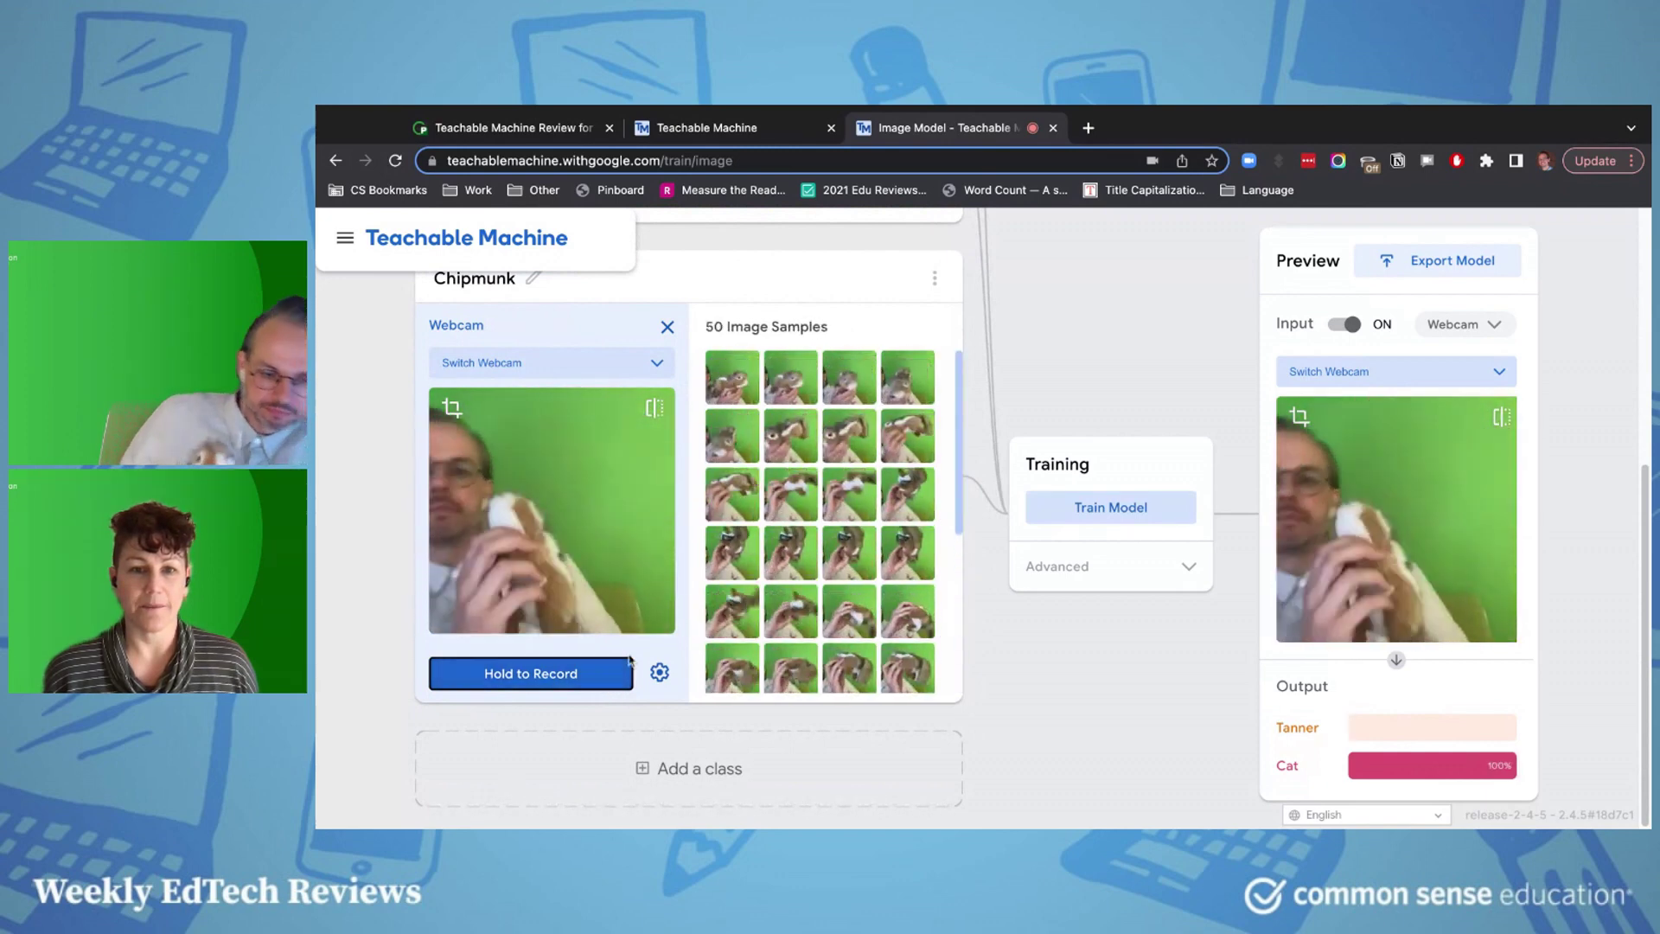
click(1150, 506)
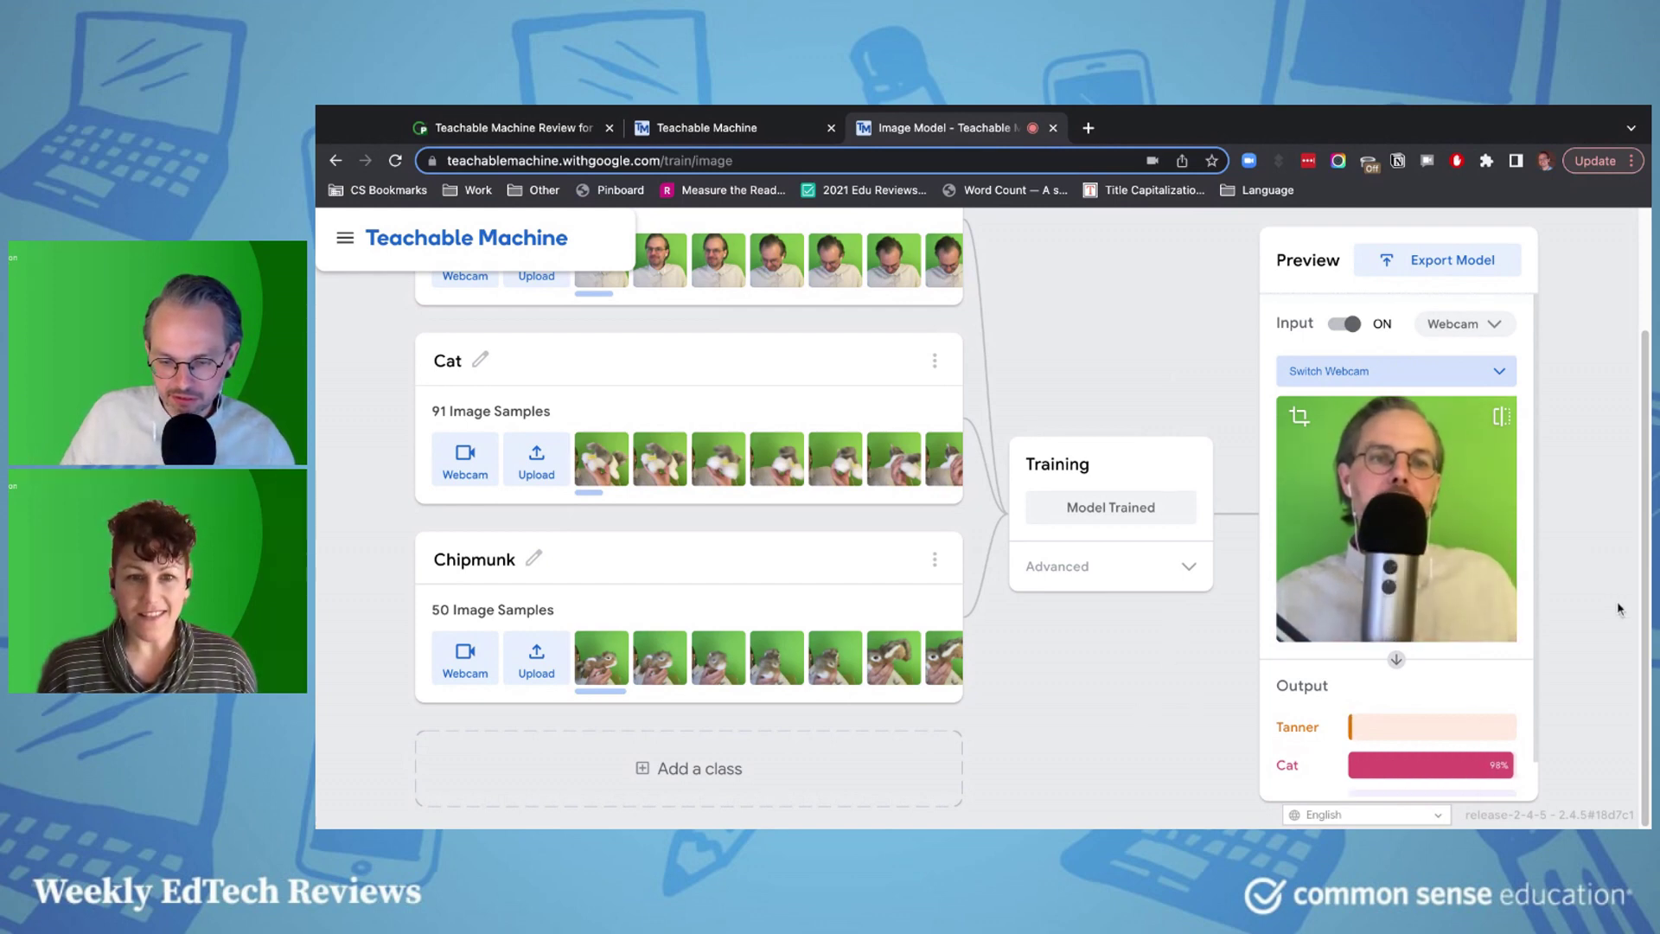
Step: View the seventh Chipmunk image sample enlarged and close it
click(950, 667)
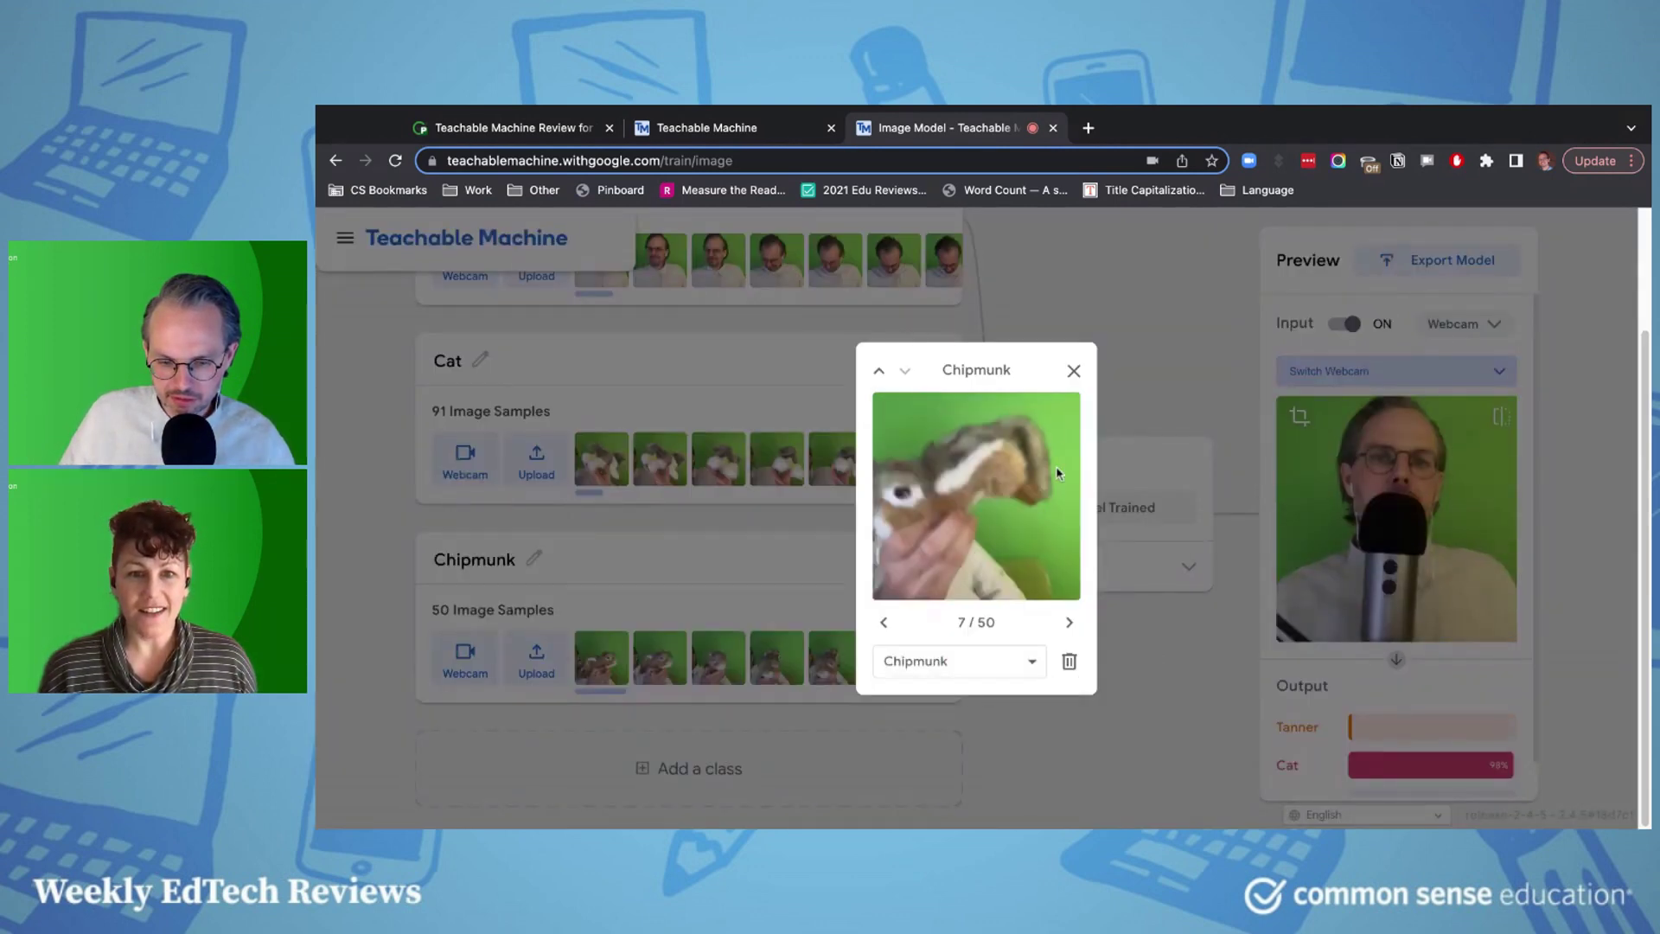
click(1073, 370)
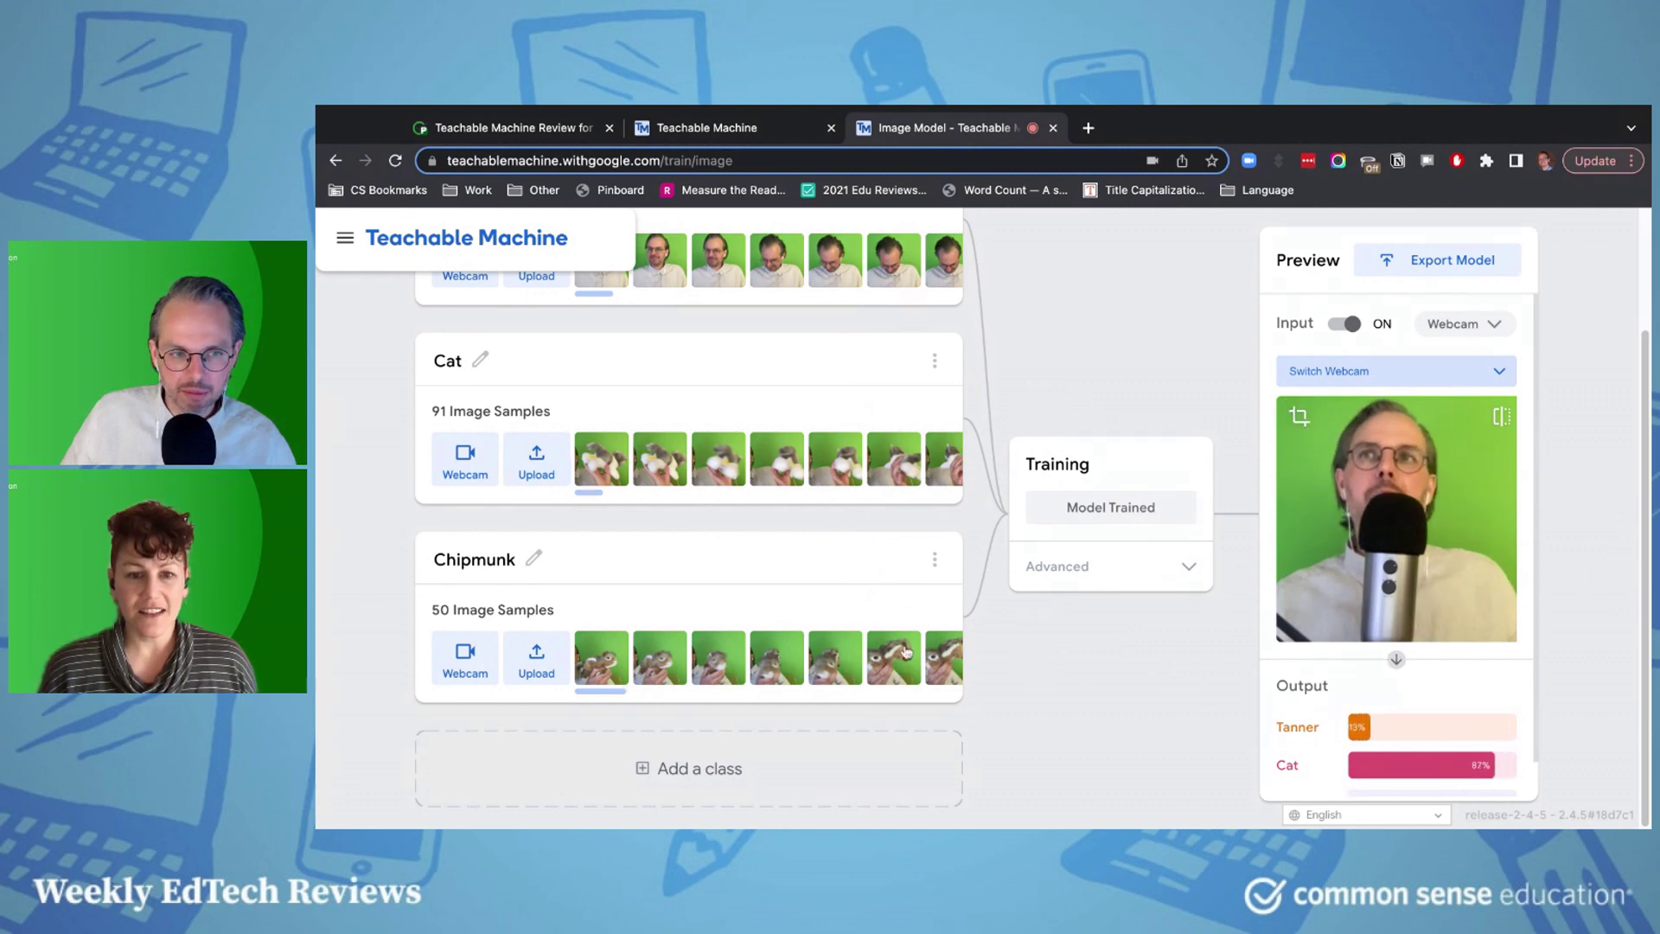
mouse_move(908, 652)
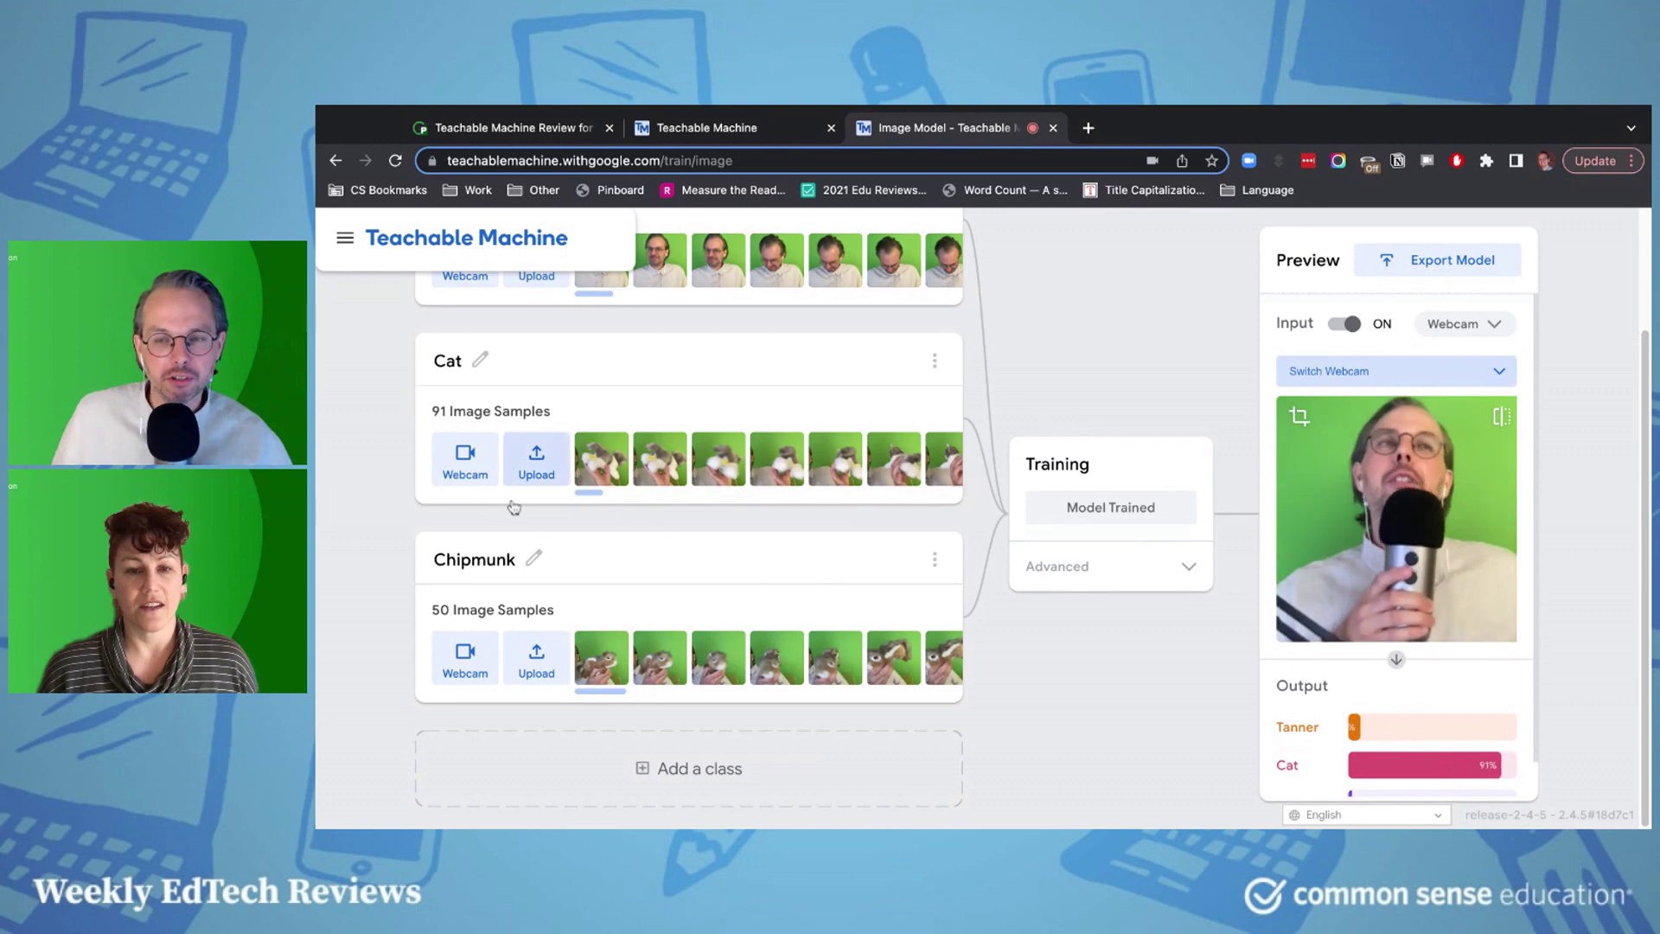
Step: Turn the preview's webcam input off and back on
scroll(899, 473, up, 3)
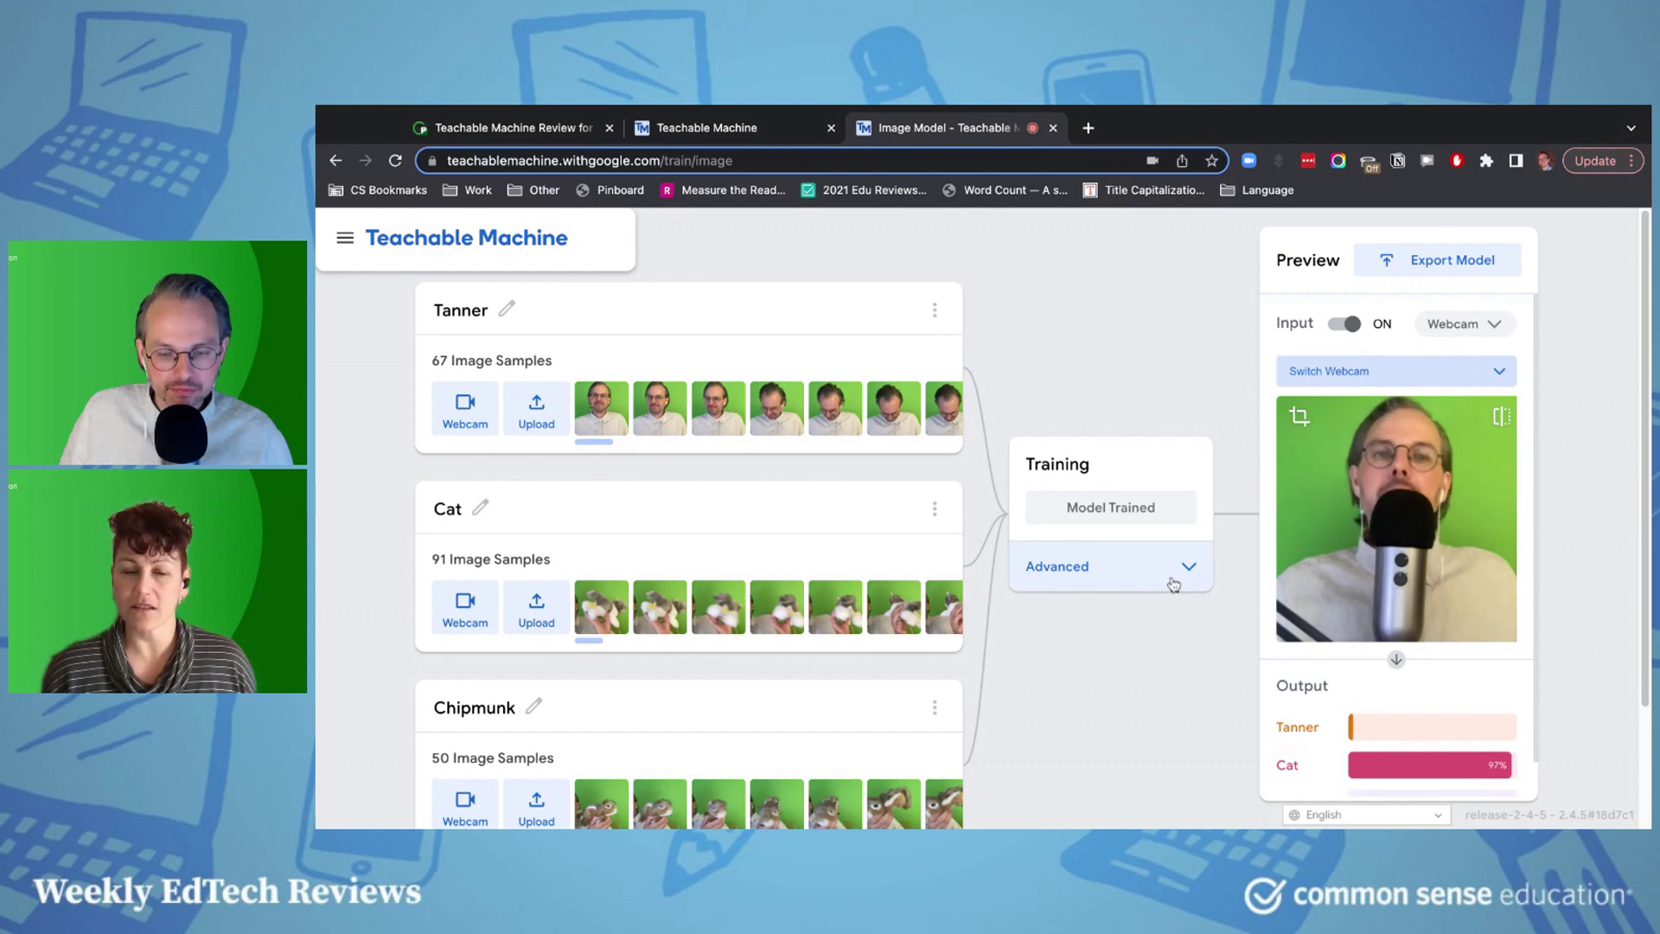
click(1350, 325)
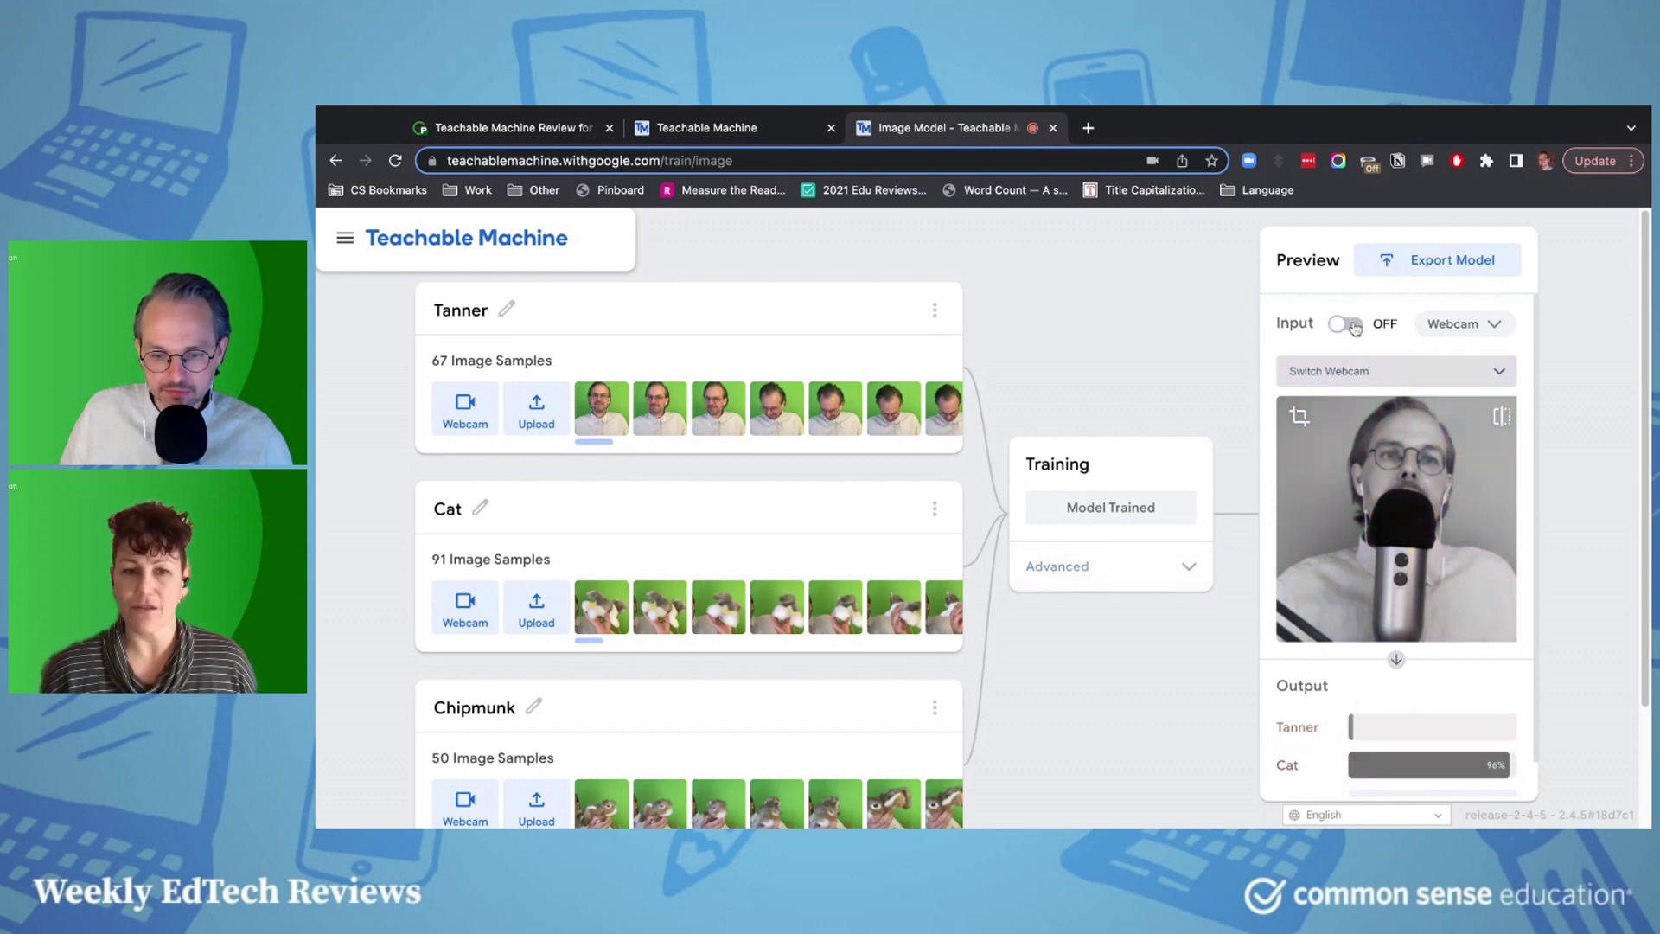
click(1350, 325)
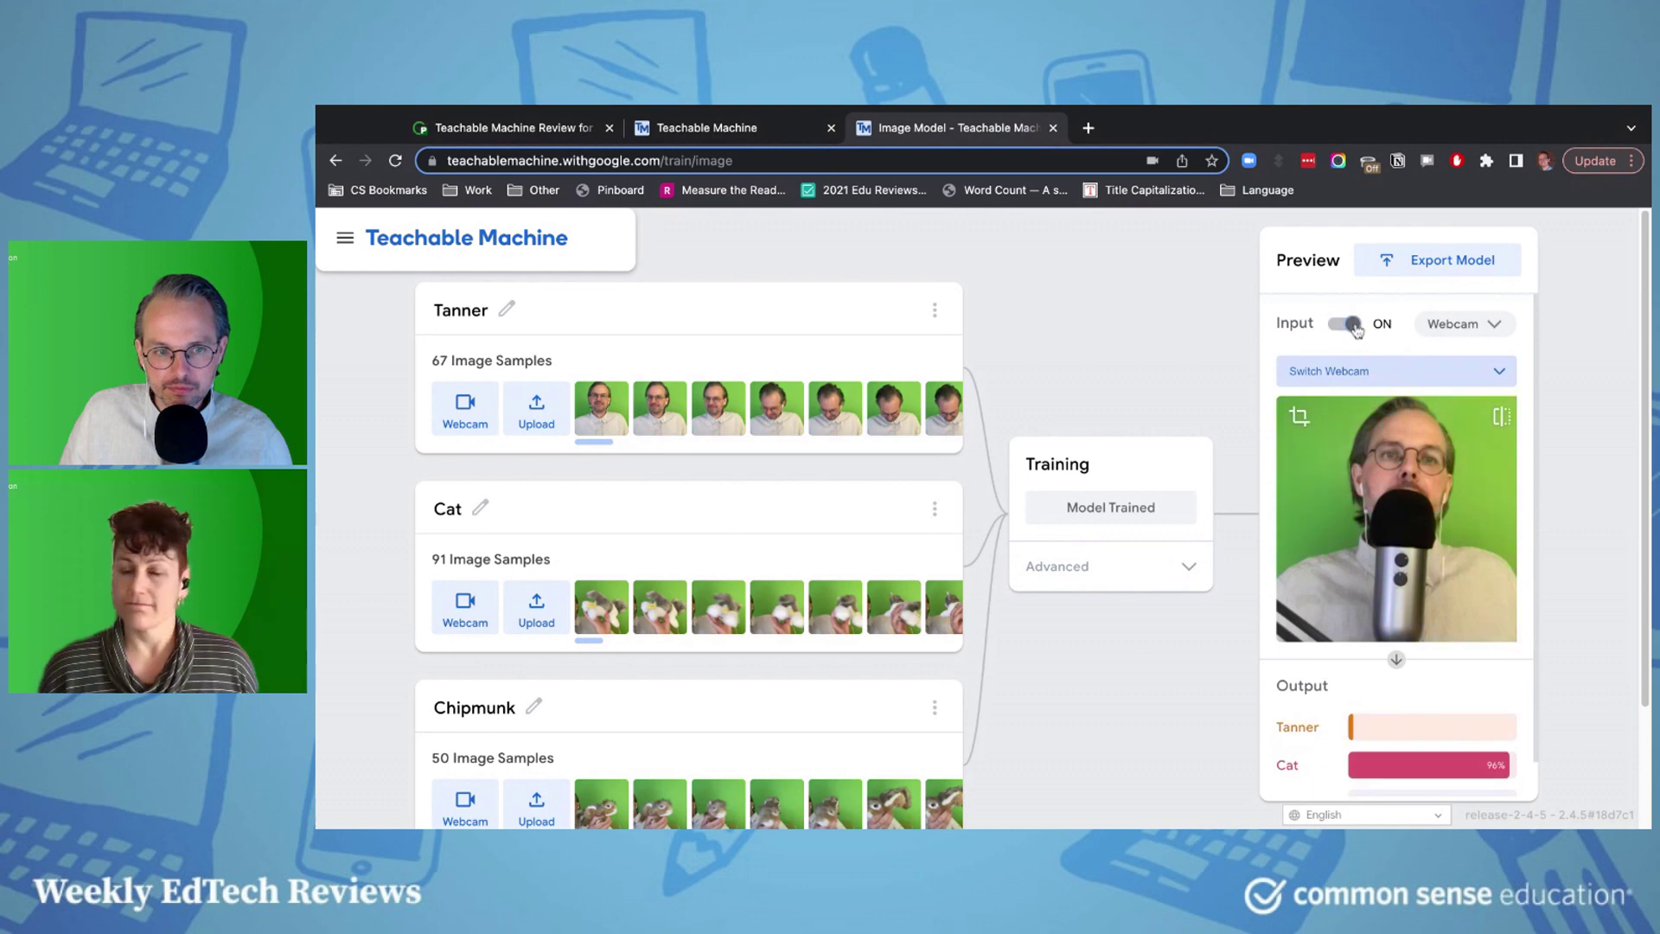
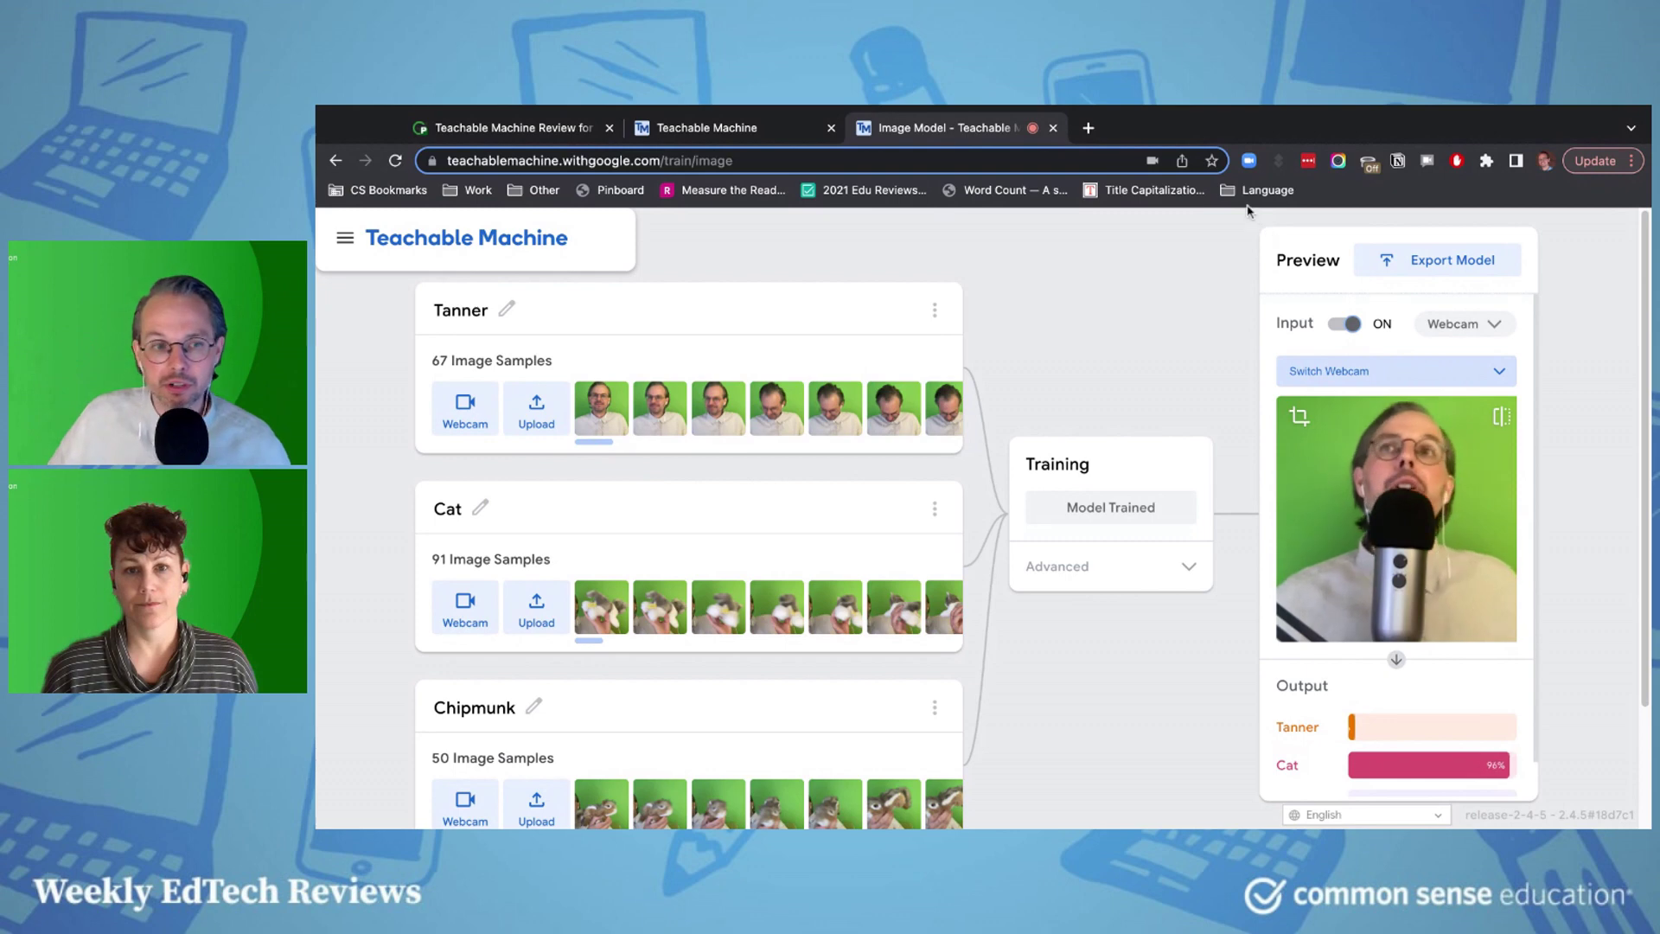
Step: Open the model's export options and review the Tensorflow.js sharing choices and JavaScript code snippet
click(1418, 269)
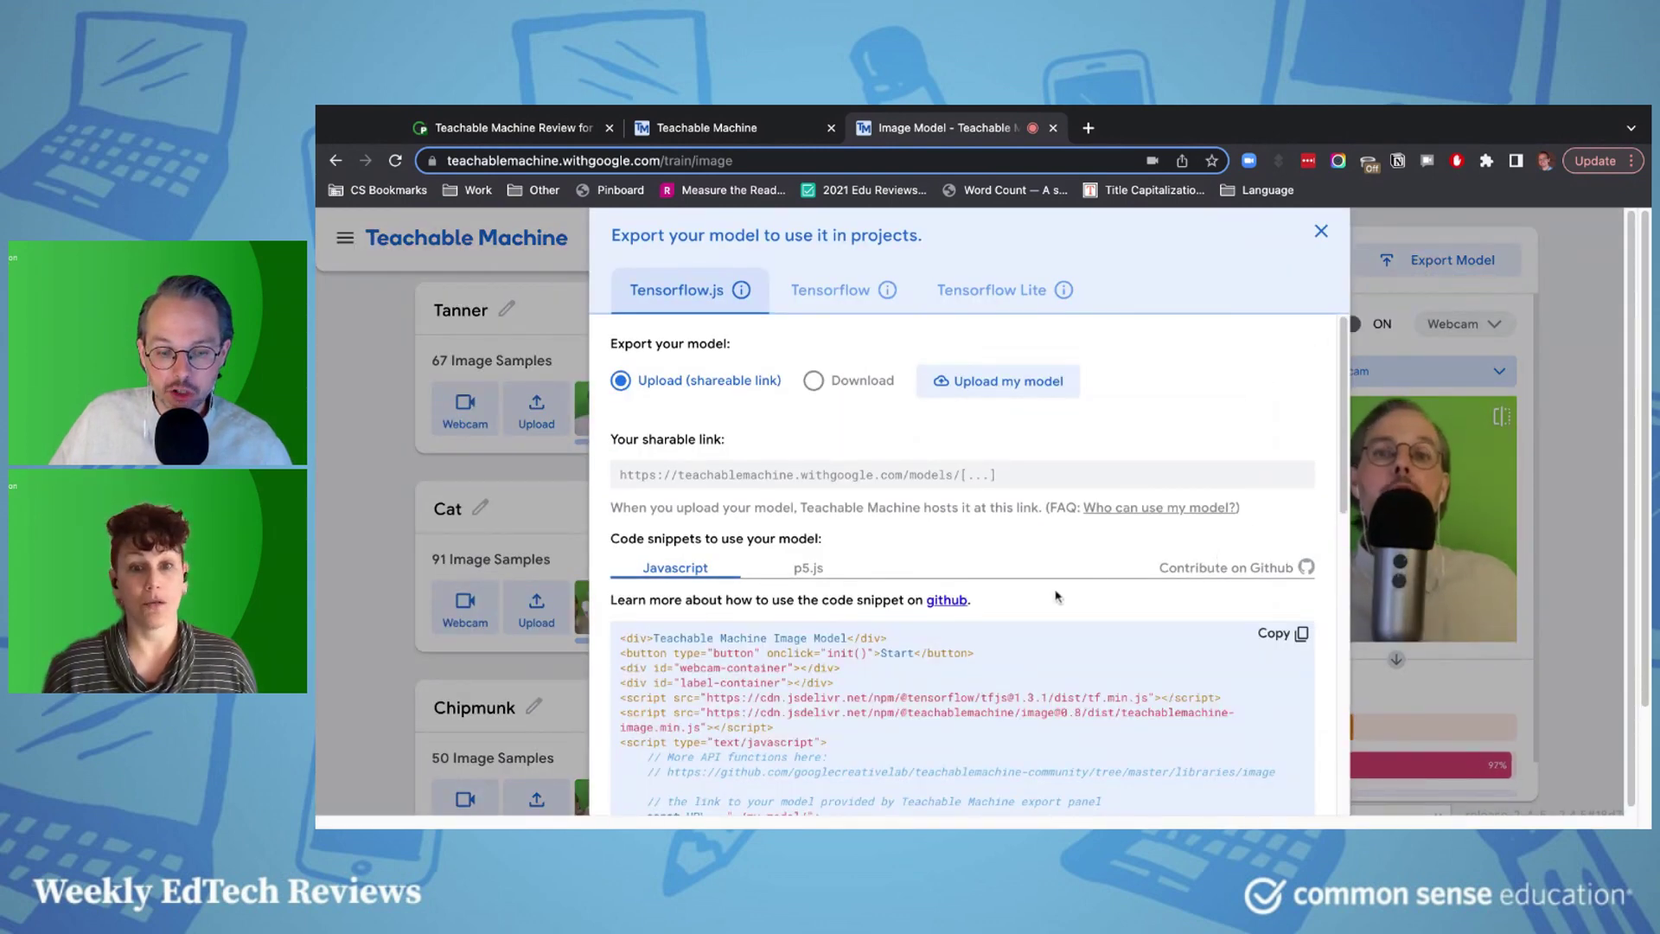
scroll(1027, 572, down, 5)
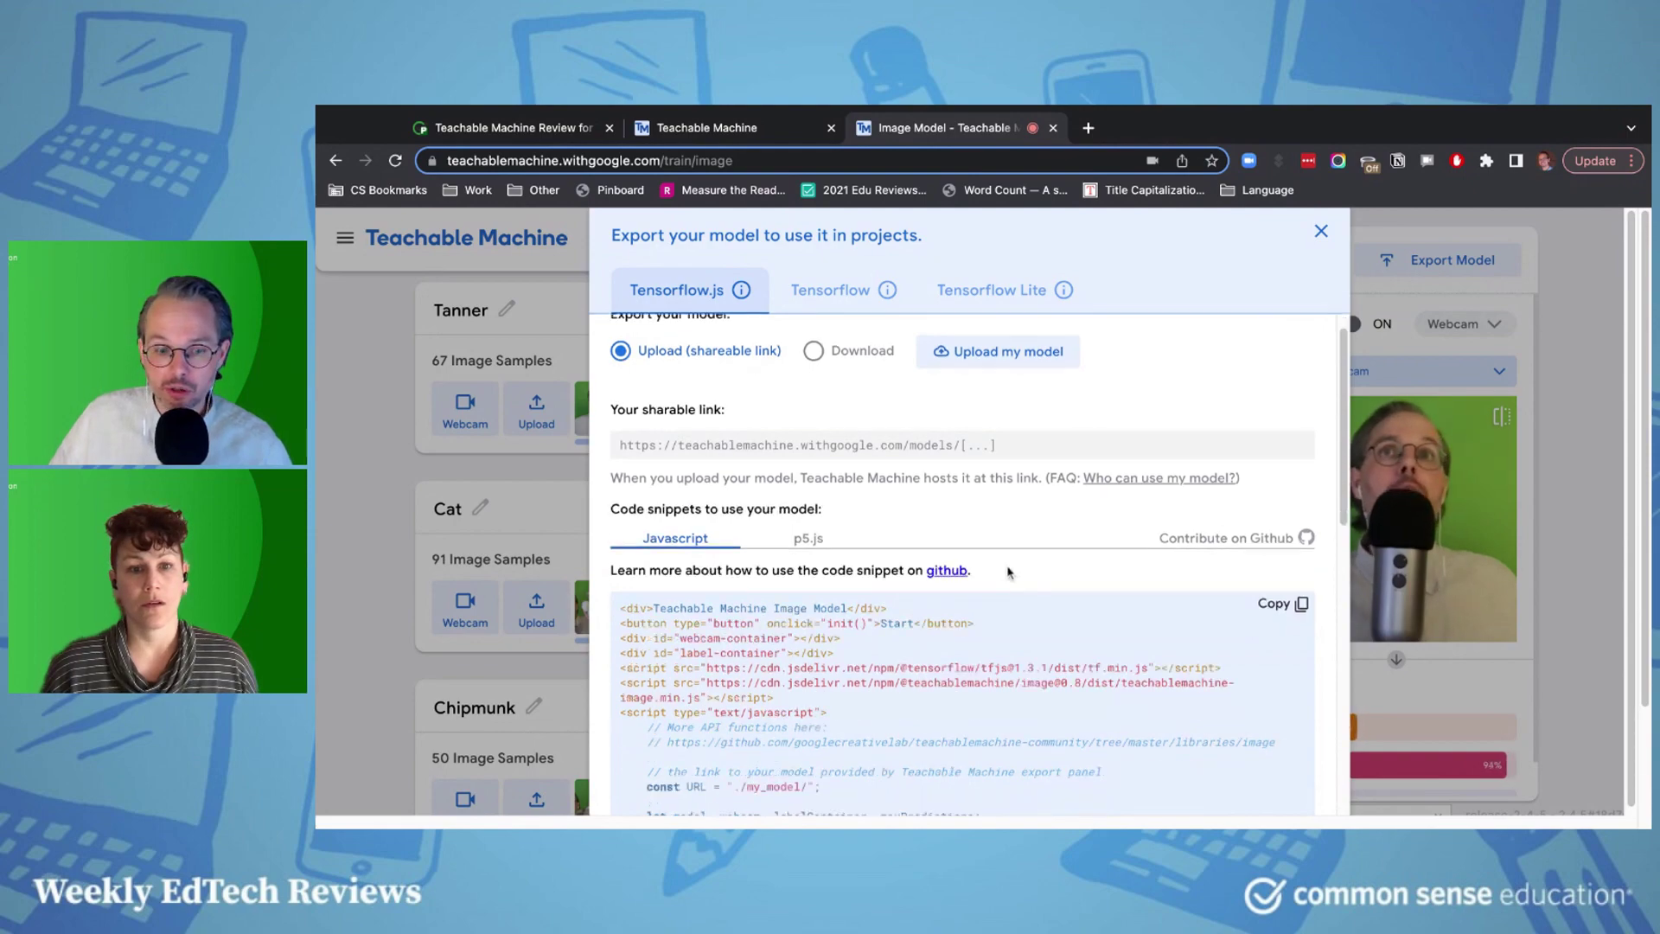
scroll(1002, 588, up, 5)
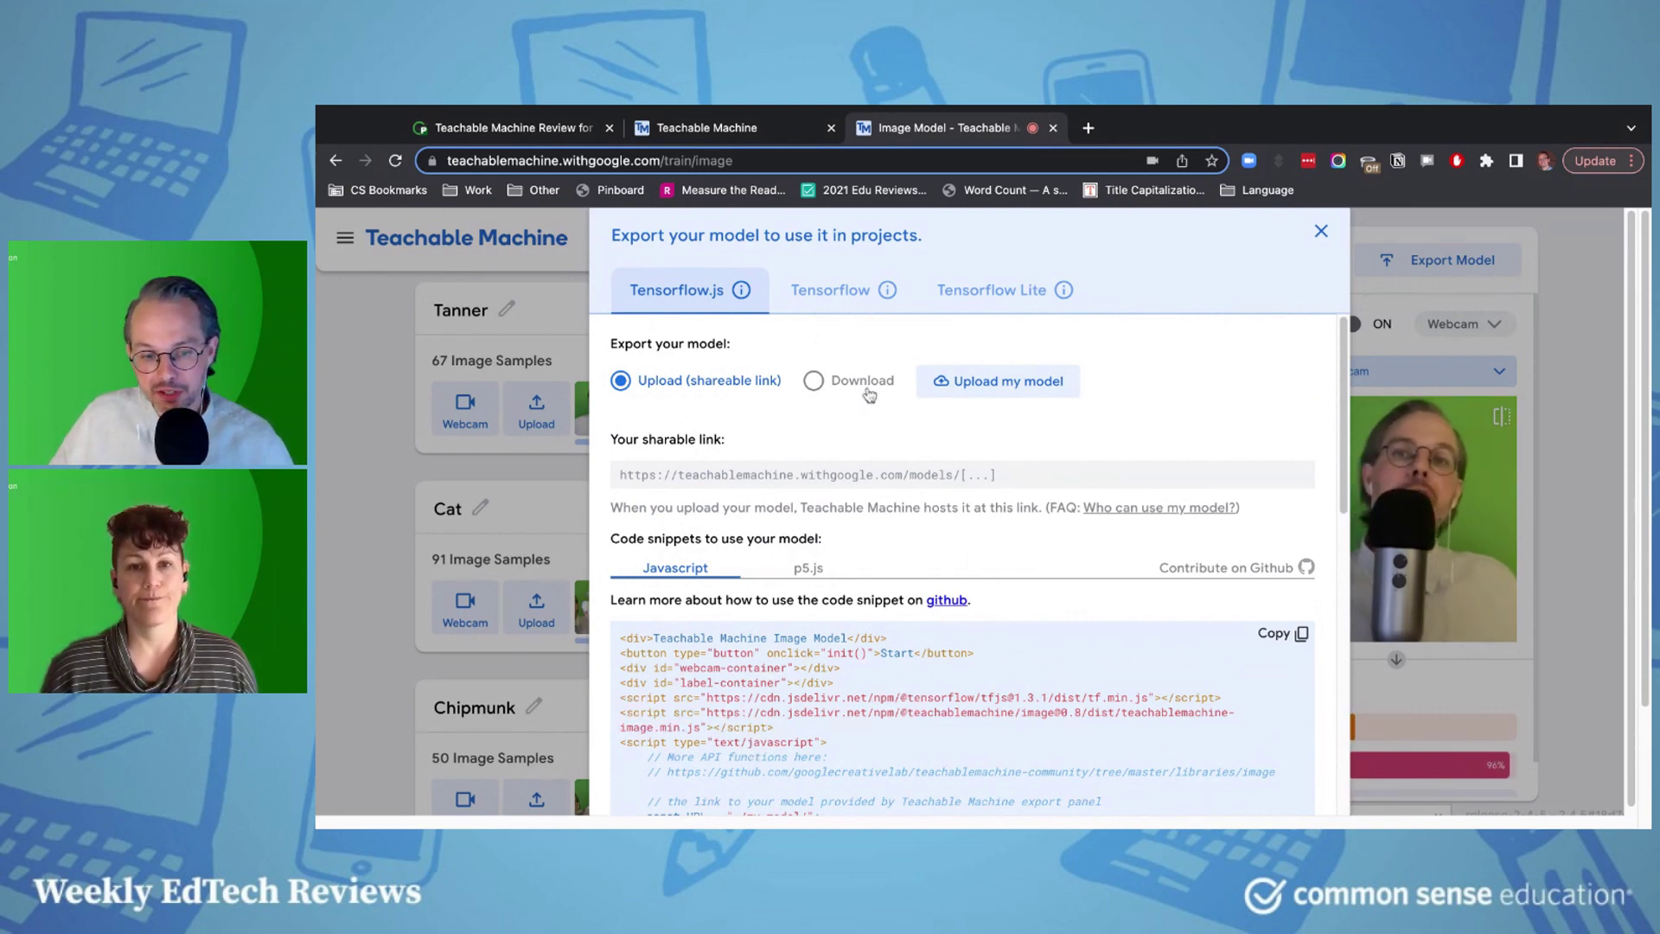
scroll(1072, 571, down, 1)
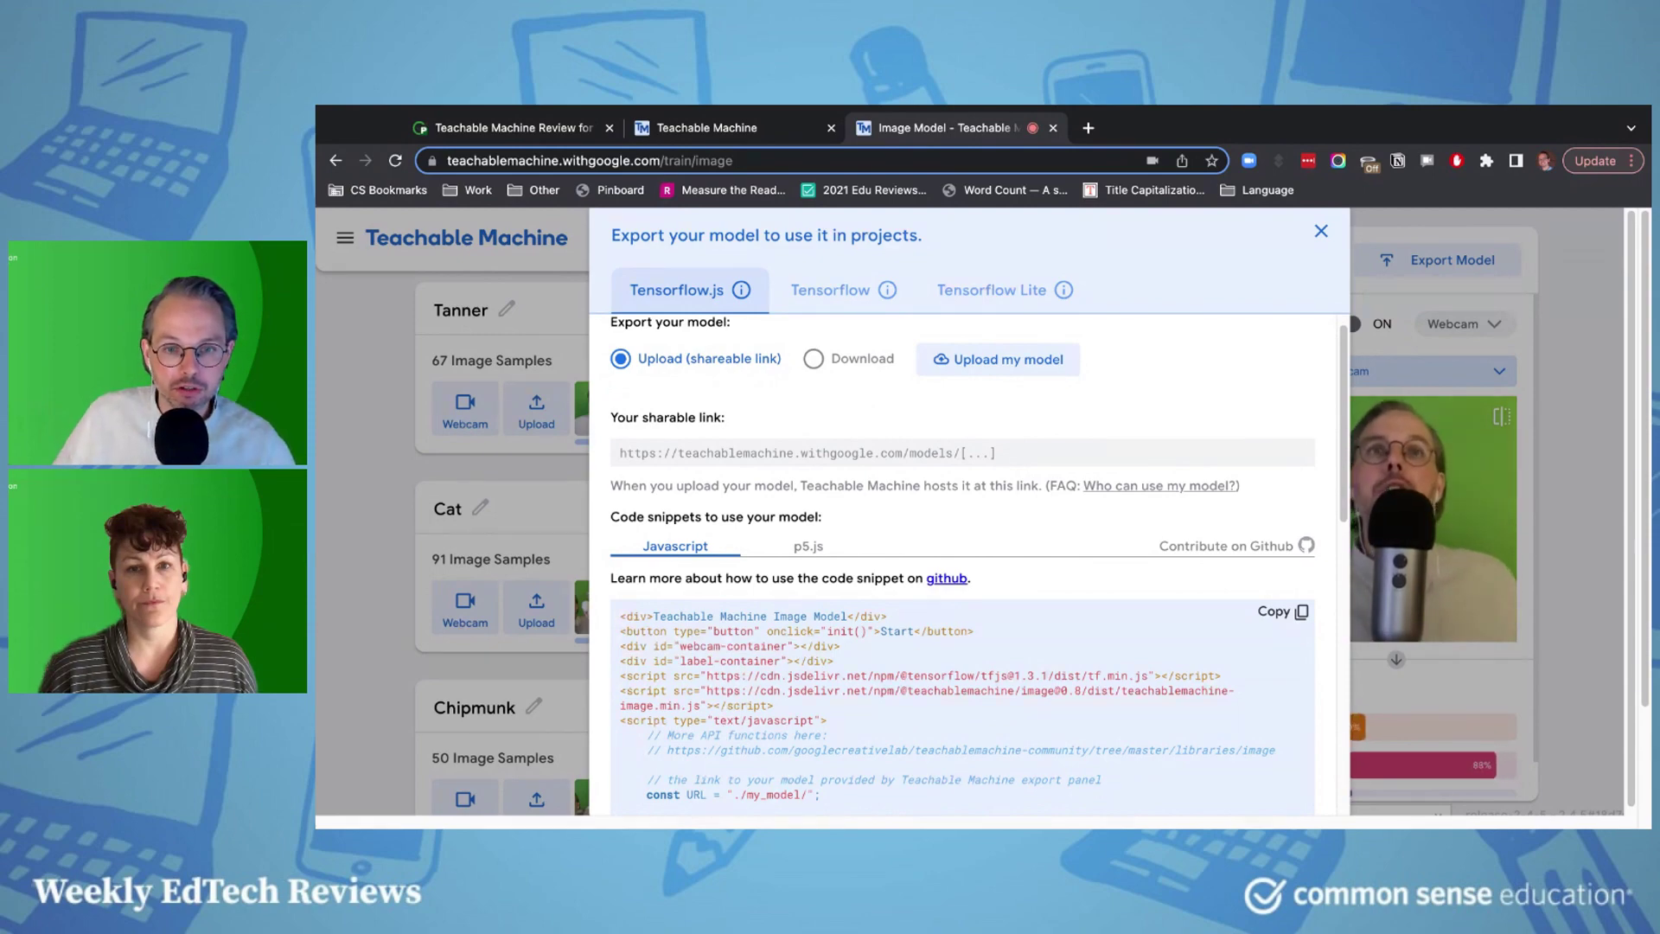
Step: Switch to the Teachable Machine home page and examine the model types, the example projects and the For Learning lessons
click(735, 128)
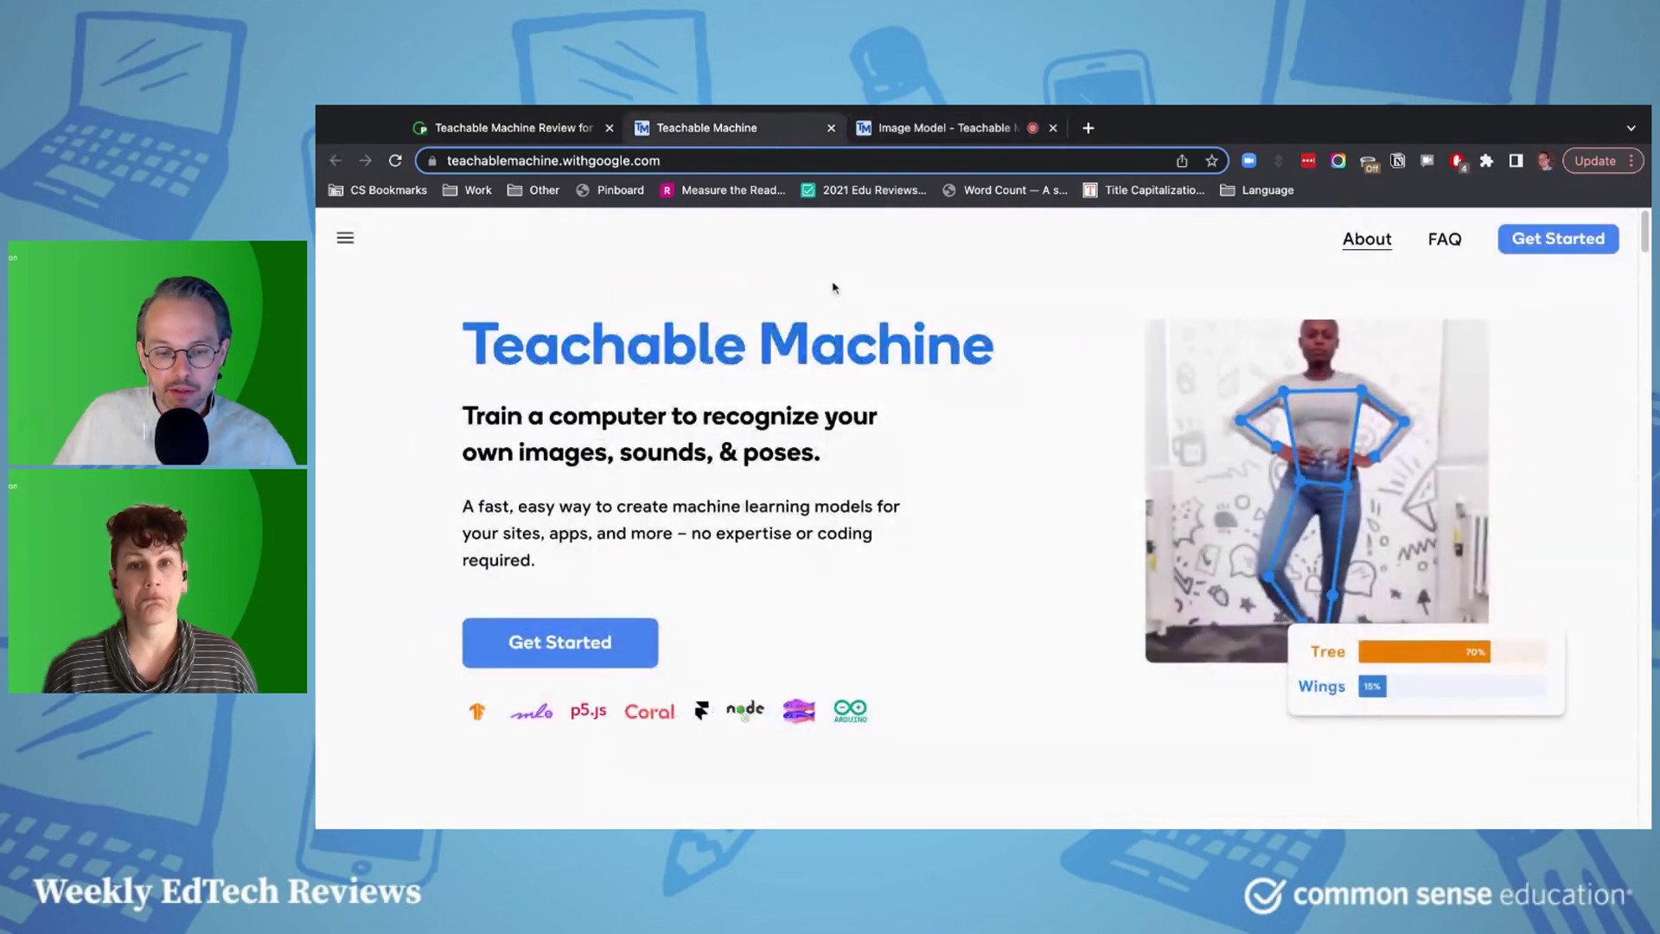
scroll(832, 287, down, 15)
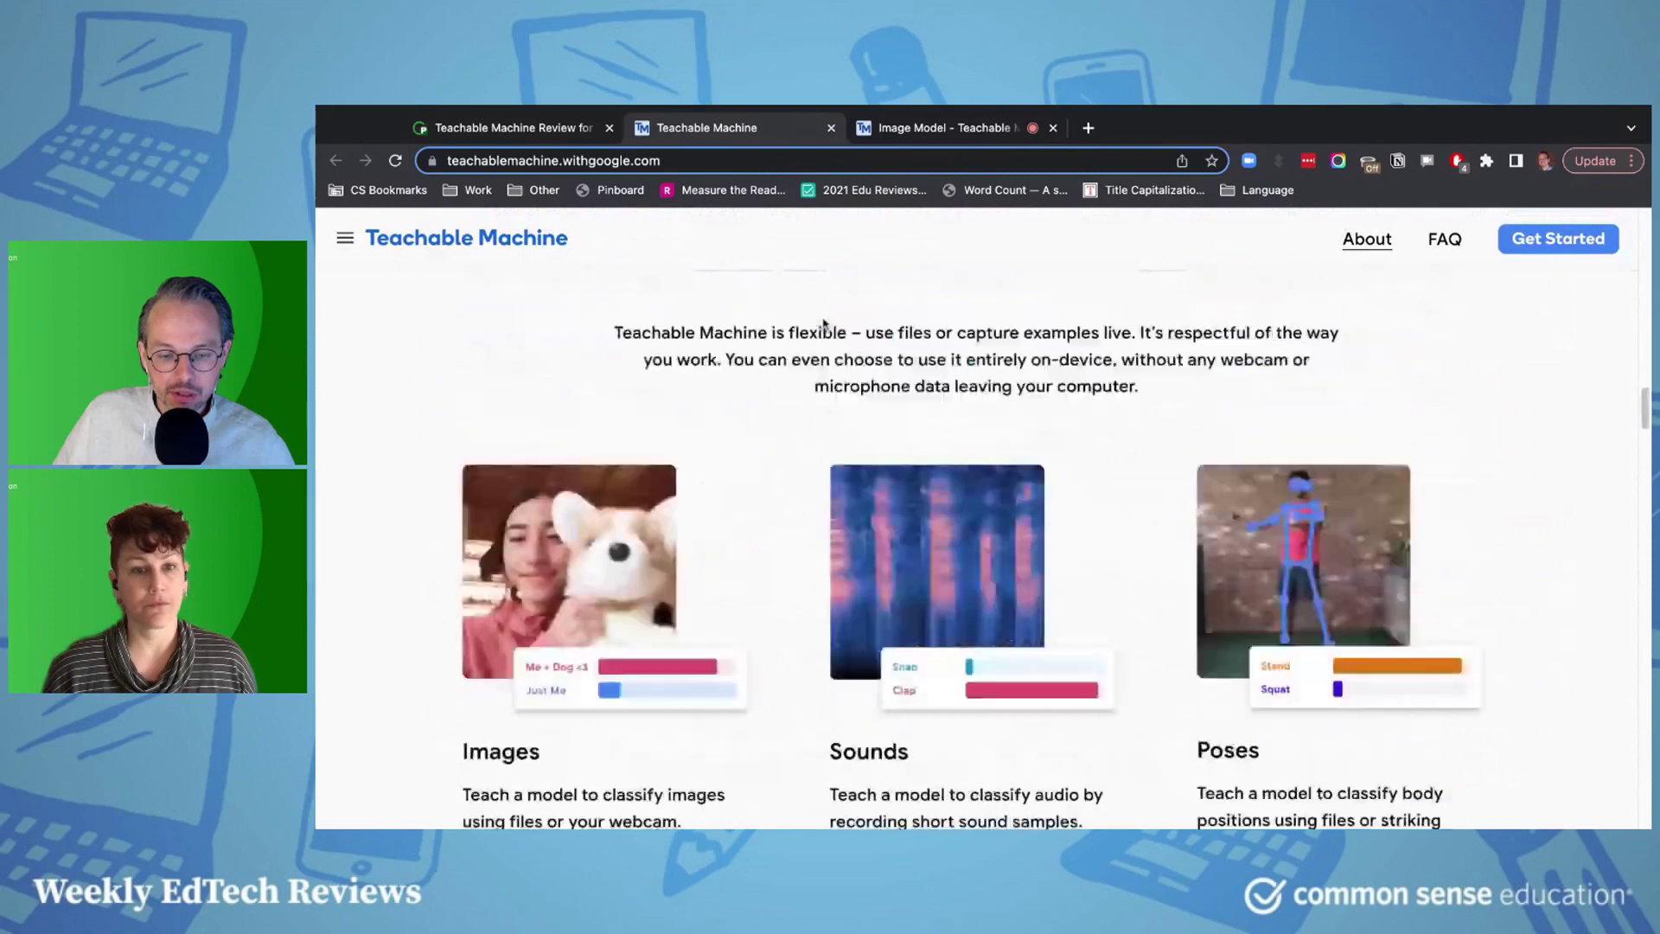
scroll(823, 325, down, 10)
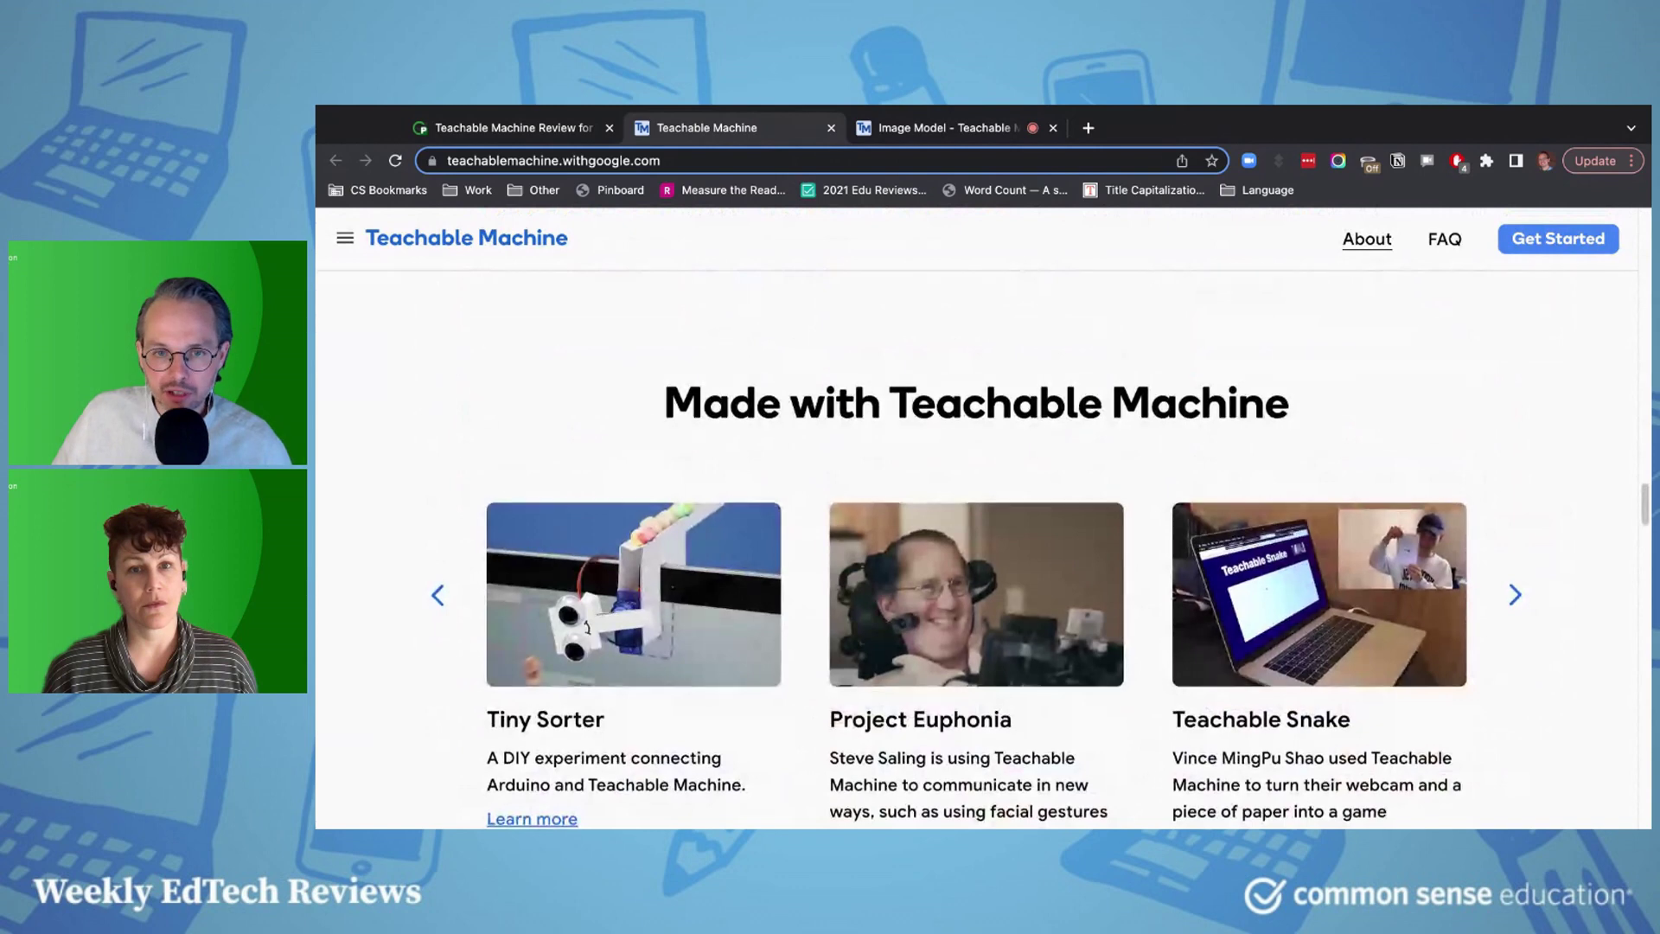
scroll(977, 519, down, 2)
scroll(977, 519, down, 2)
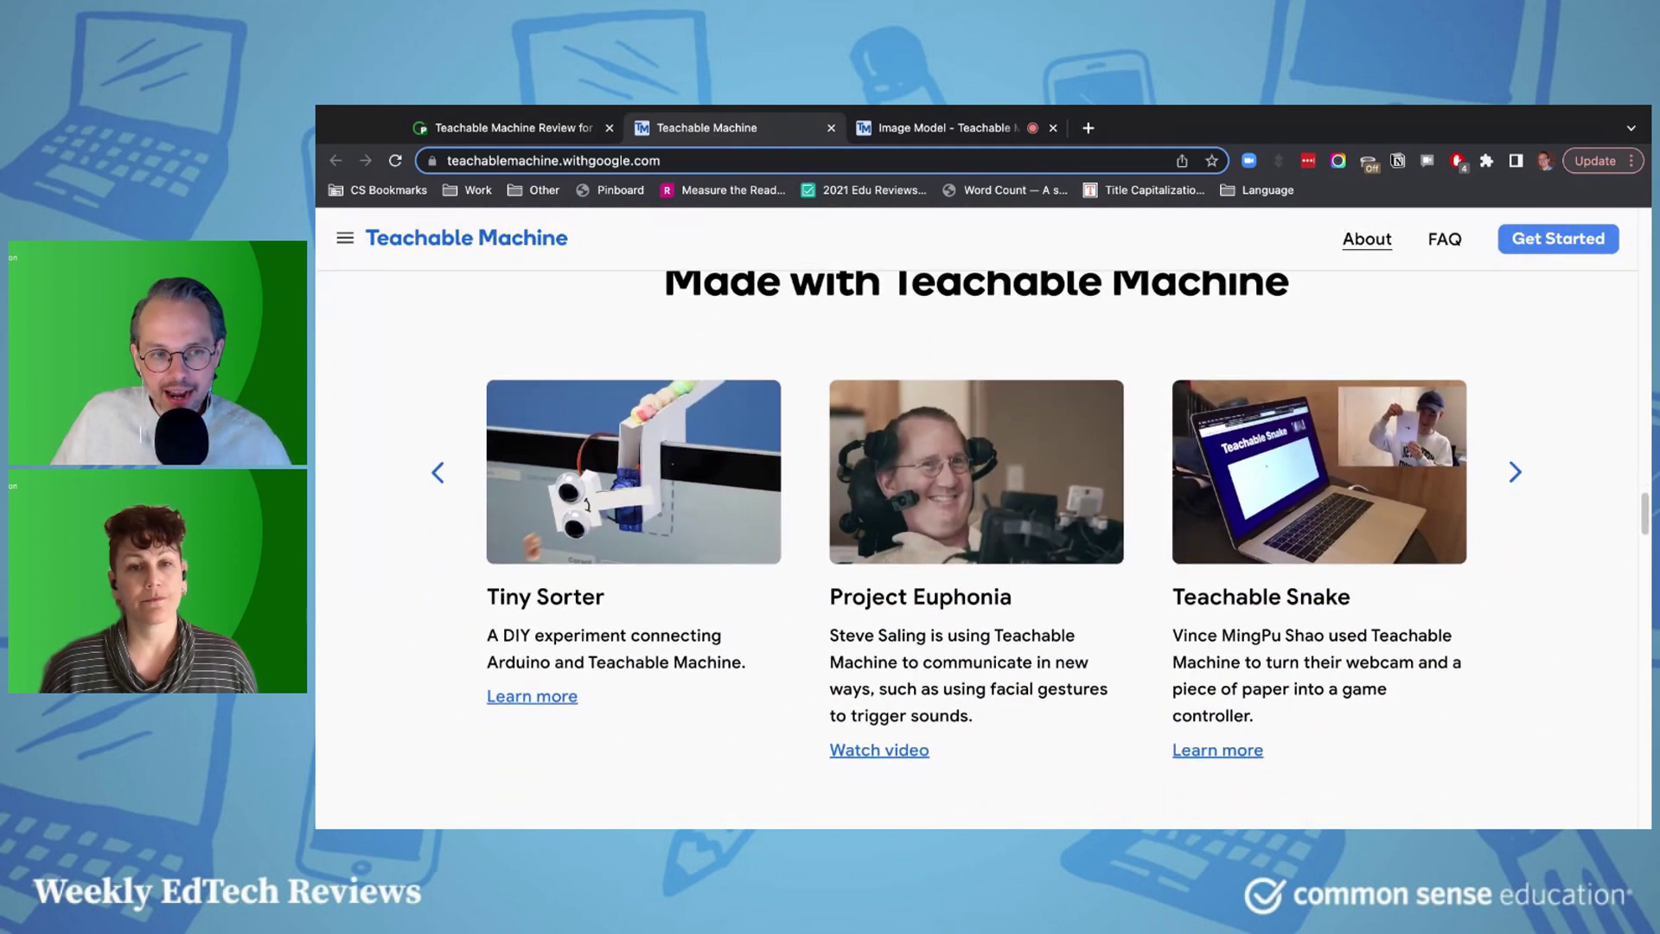
scroll(977, 518, down, 10)
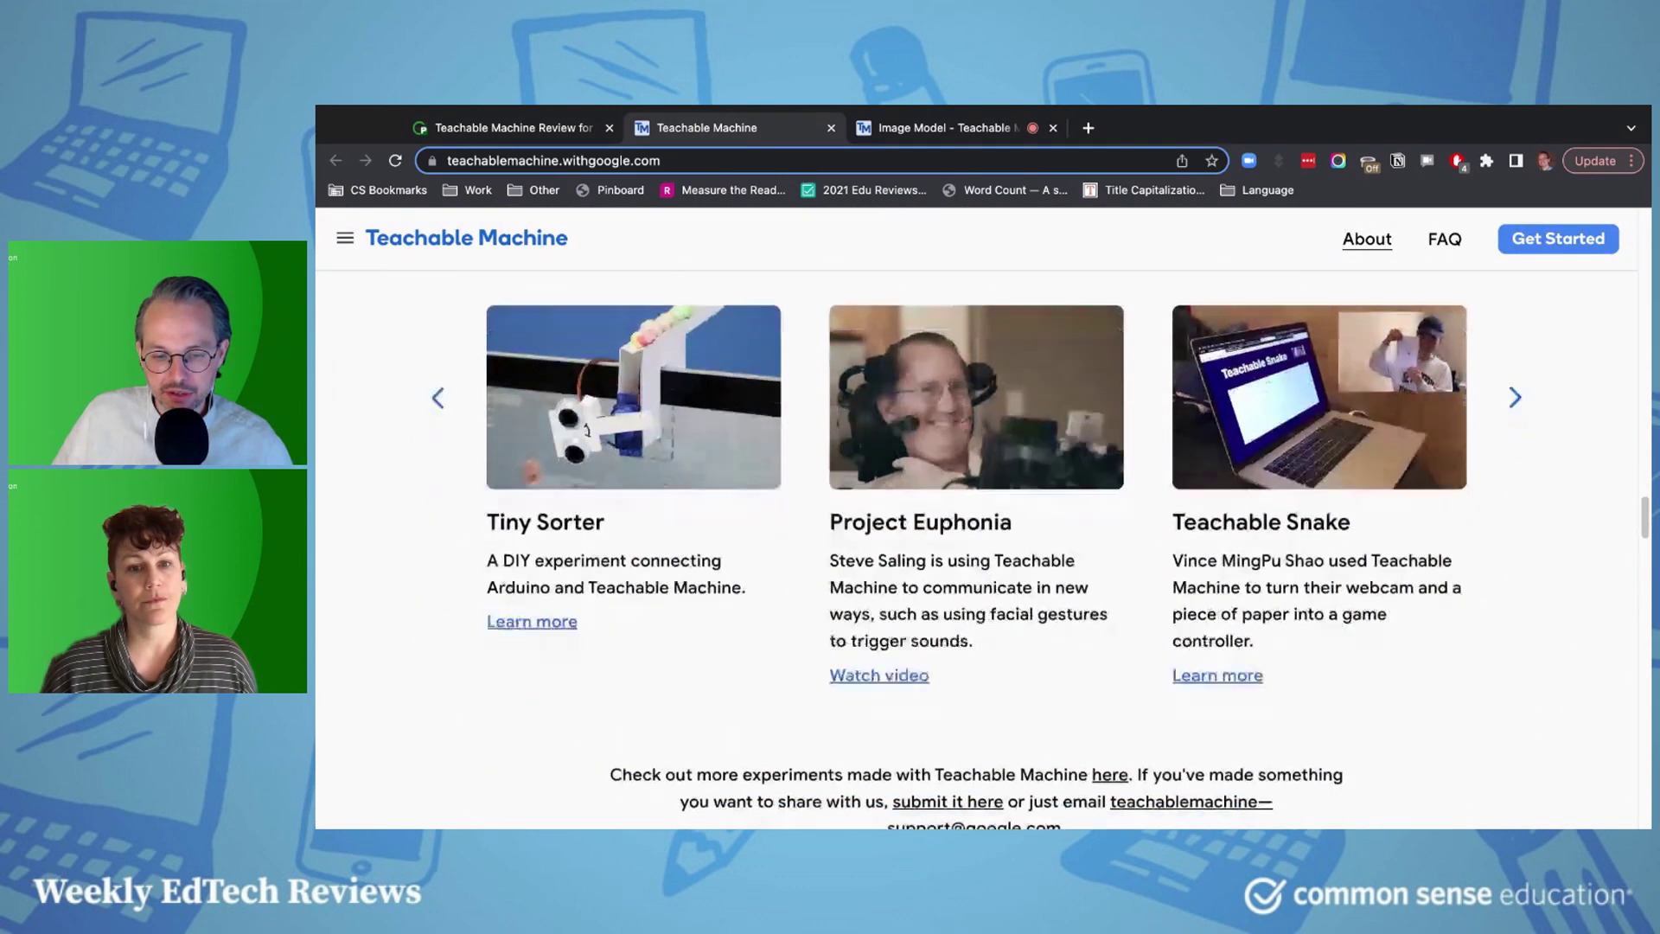
scroll(882, 357, down, 4)
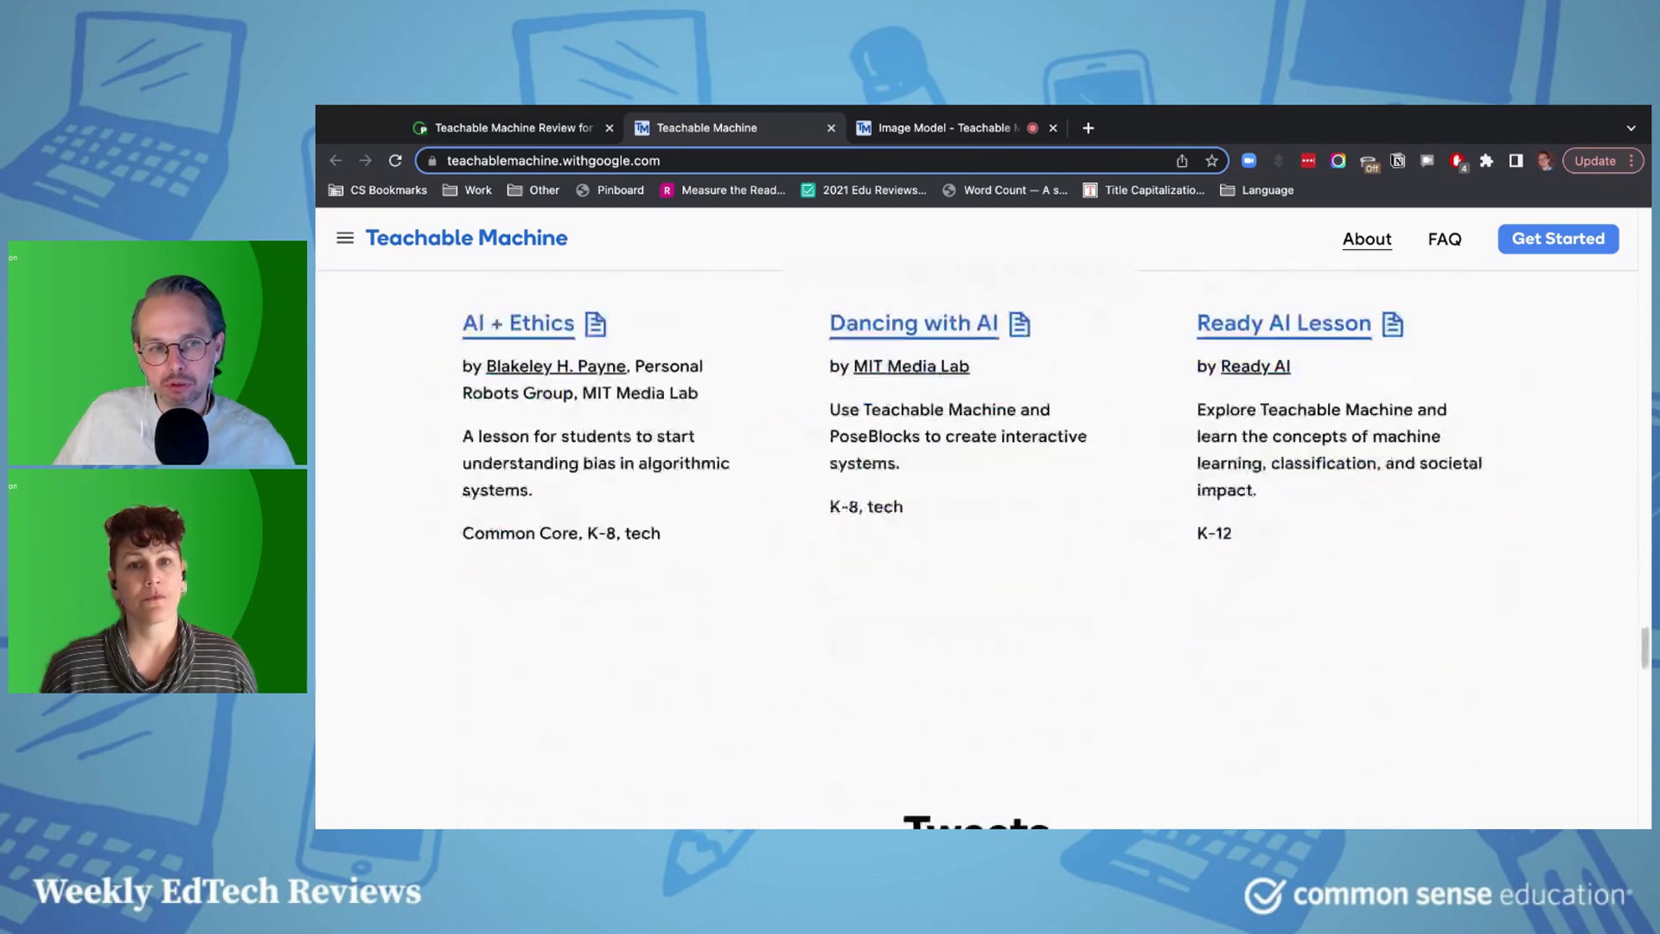
scroll(882, 357, up, 2)
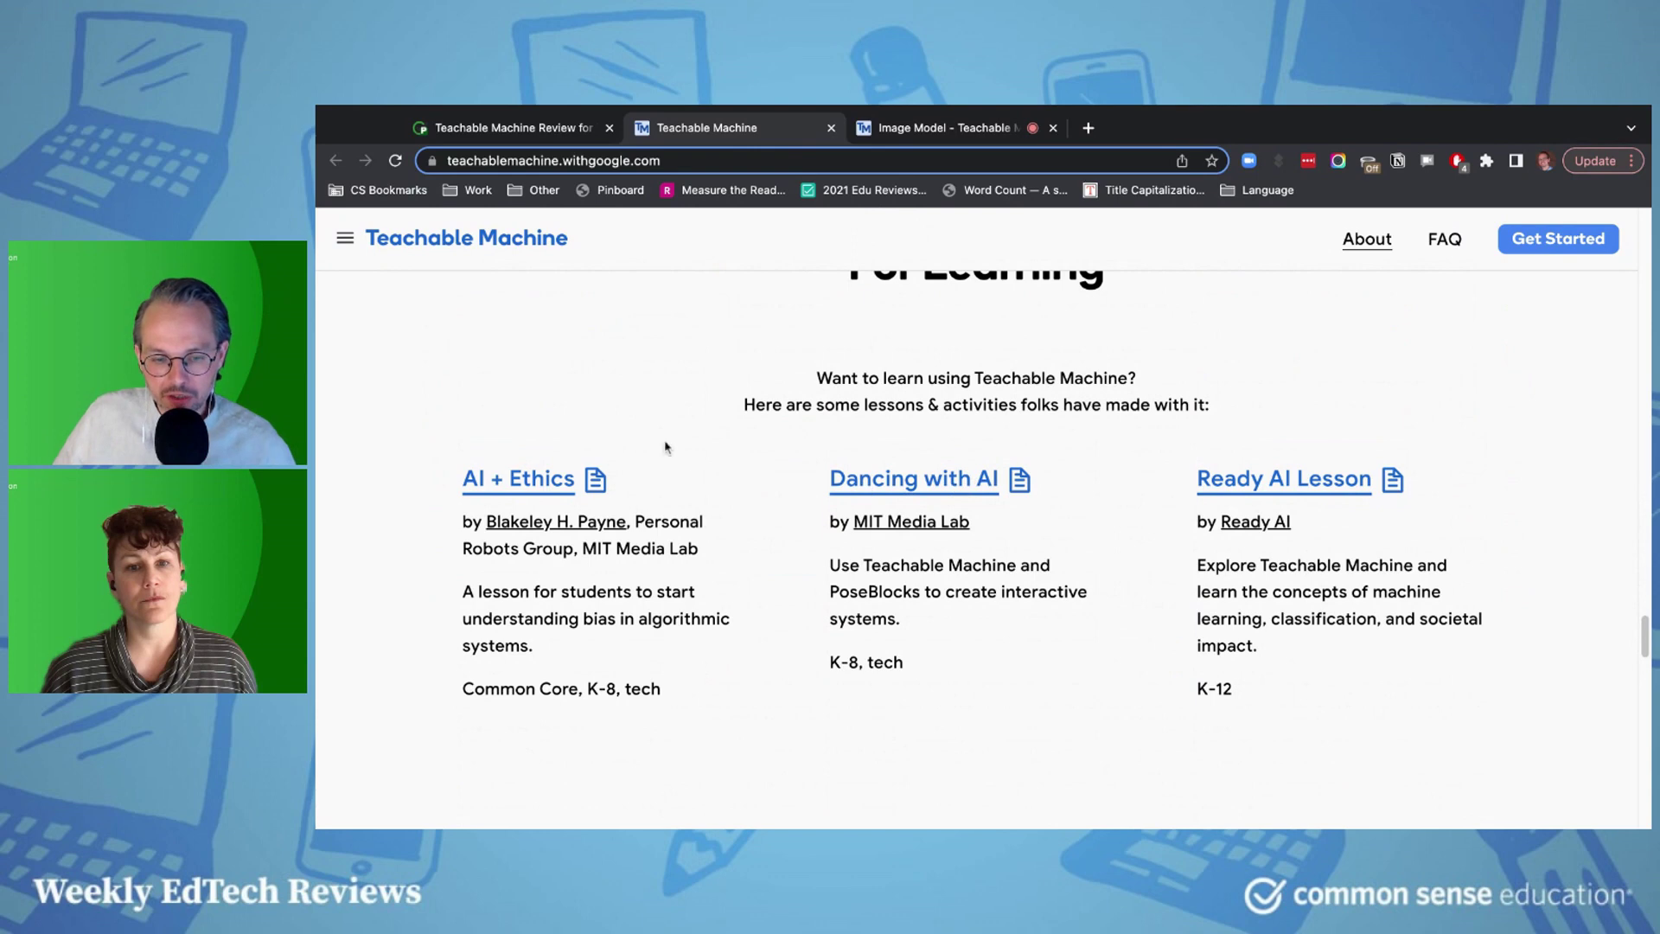
scroll(819, 436, up, 1)
scroll(819, 436, up, 1)
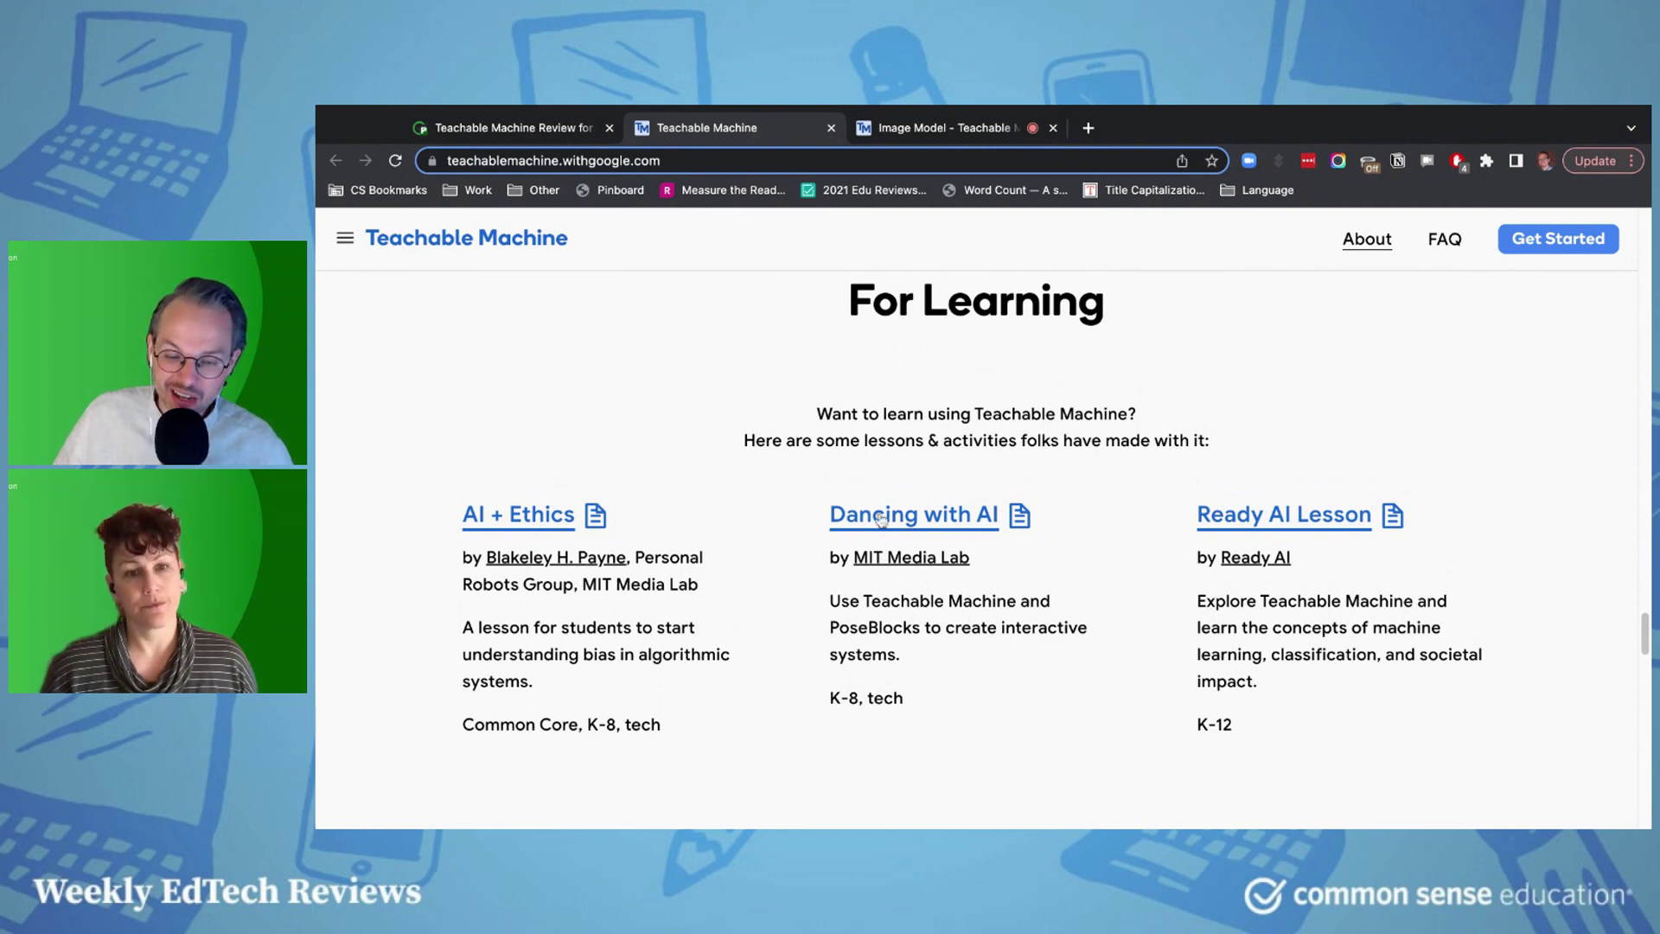
Step: Open the Ready AI Lesson's course page in a new tab and start the course to view its lesson plan
super+click(1270, 516)
click(931, 139)
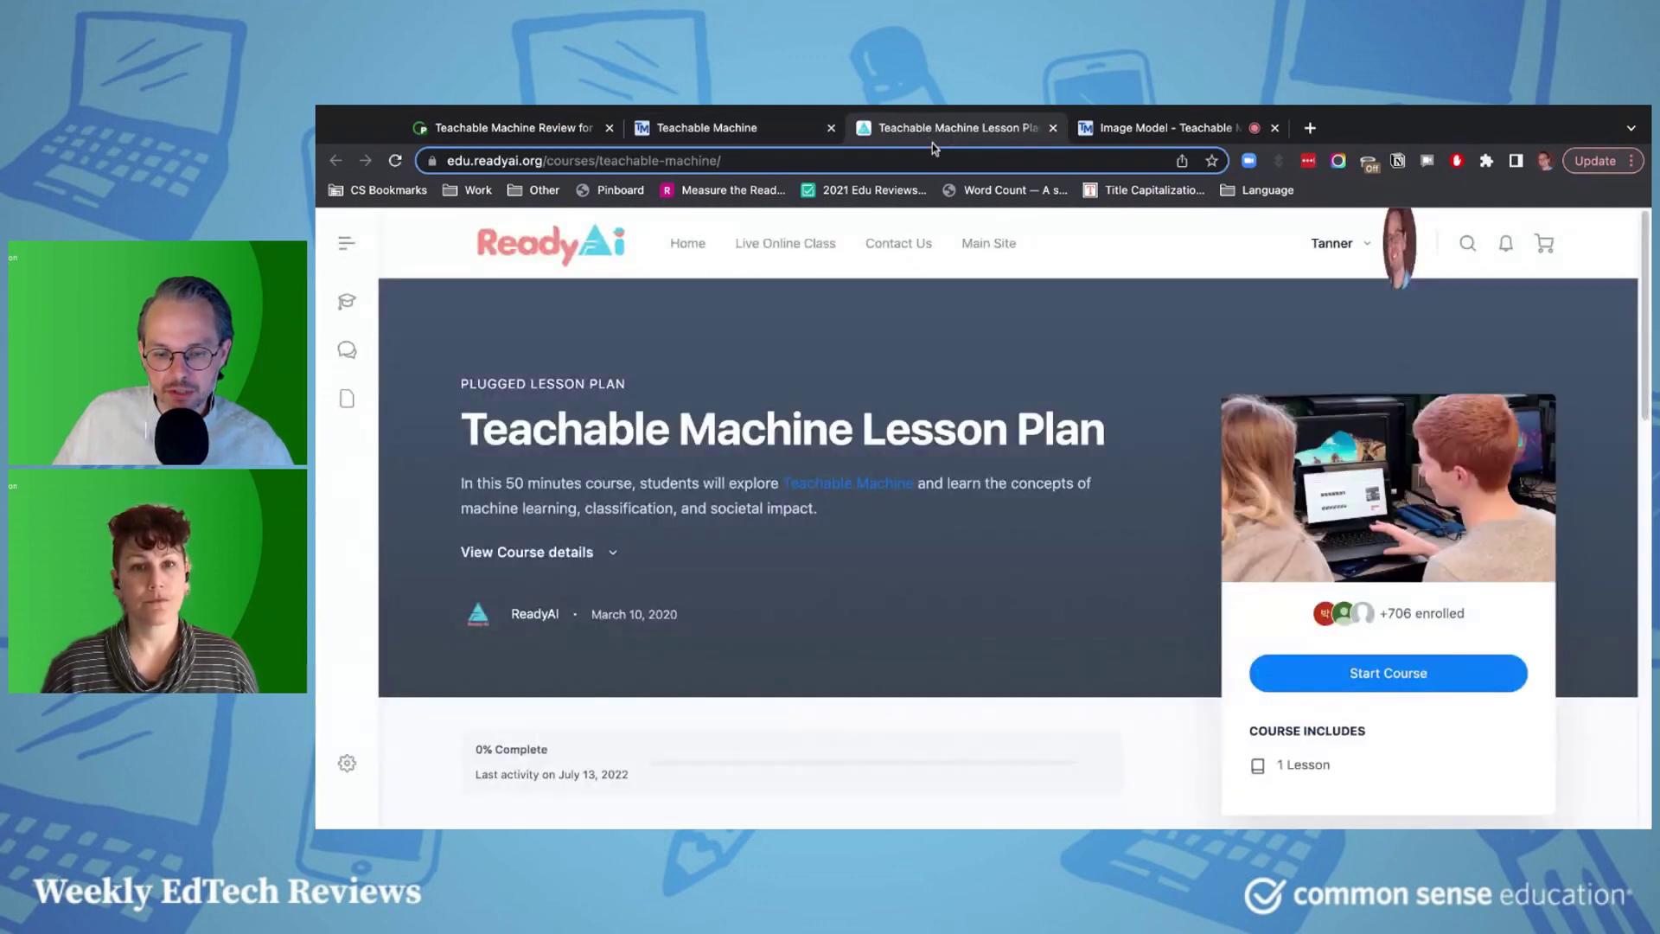
scroll(1046, 404, down, 4)
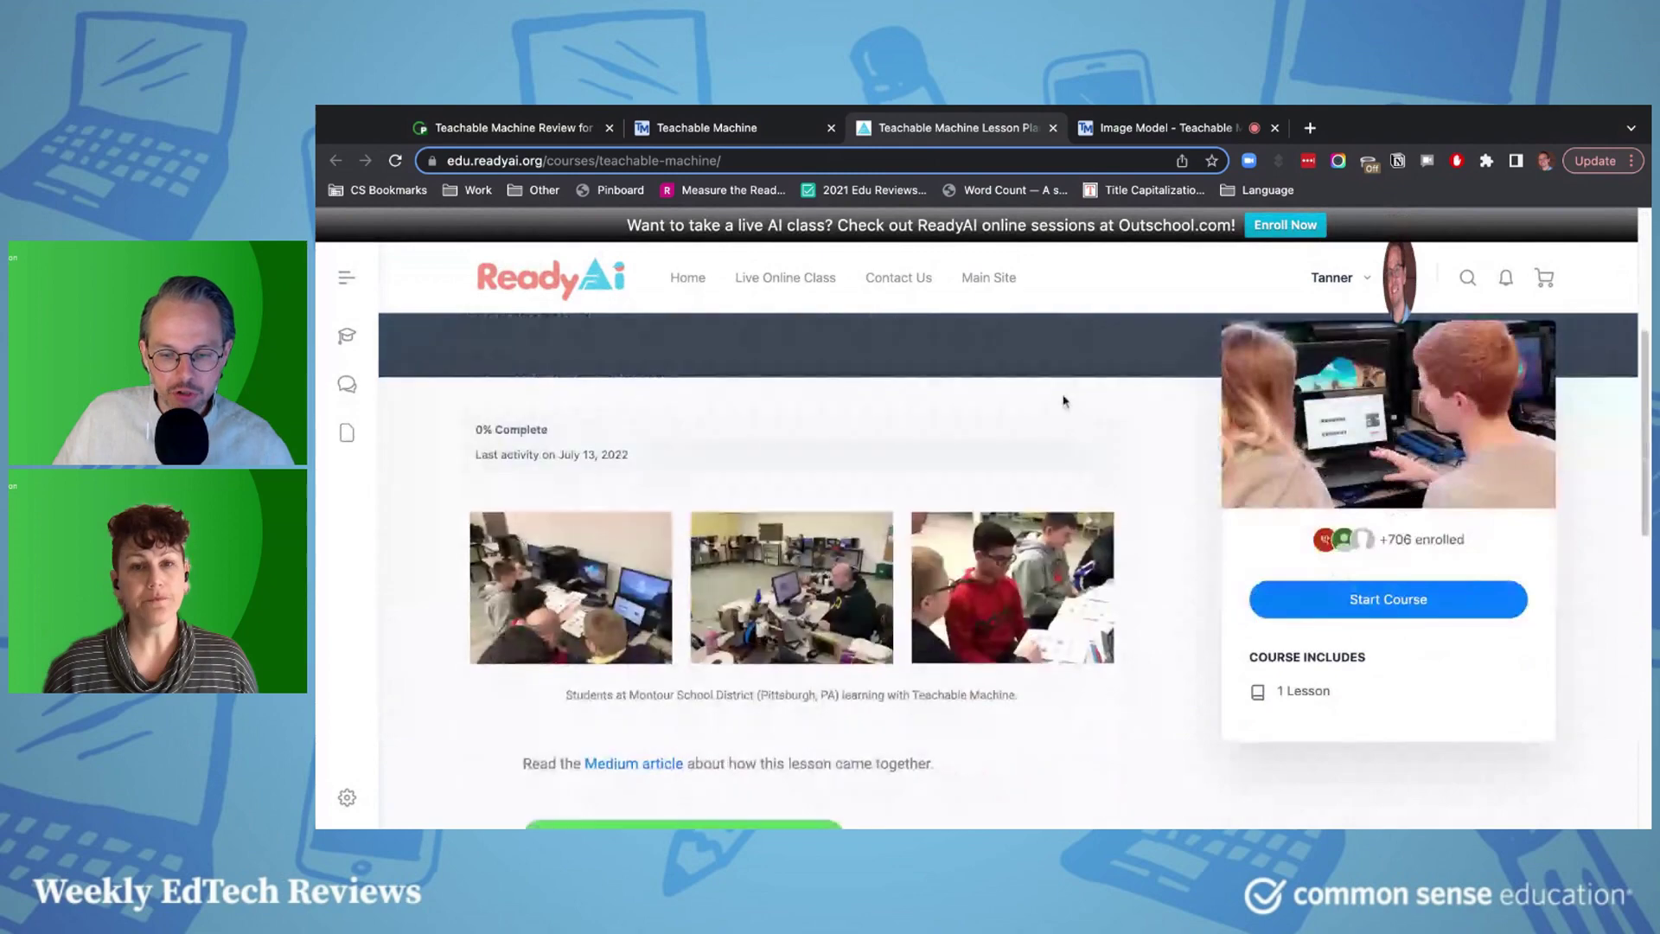
scroll(1096, 448, down, 5)
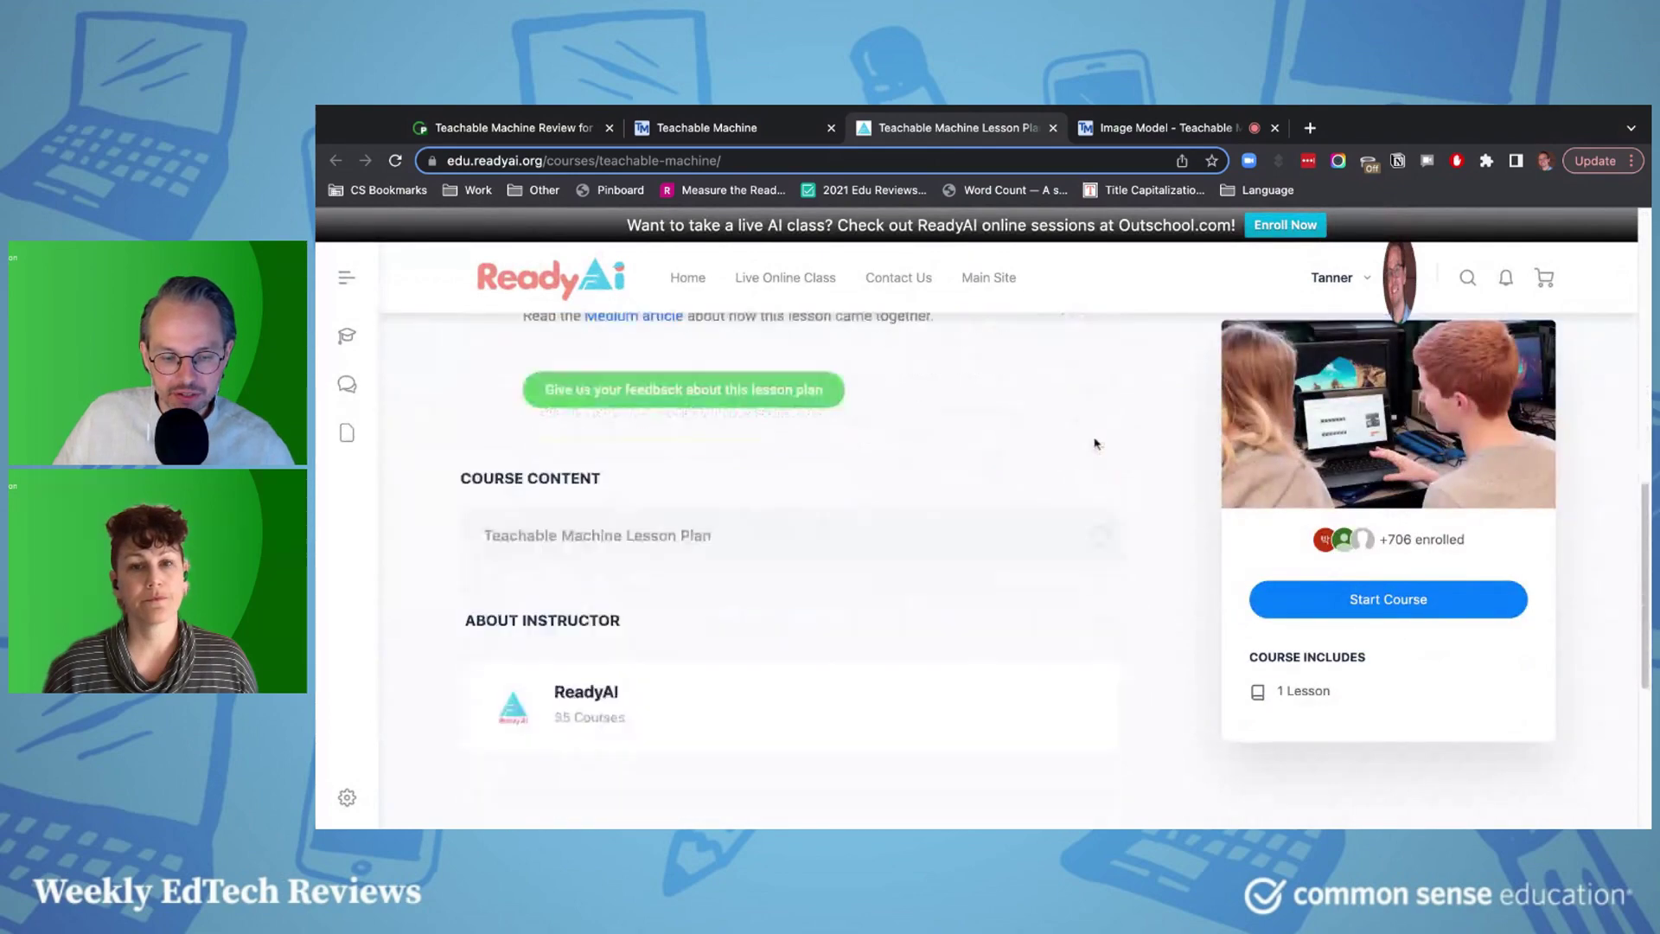
scroll(1095, 445, up, 4)
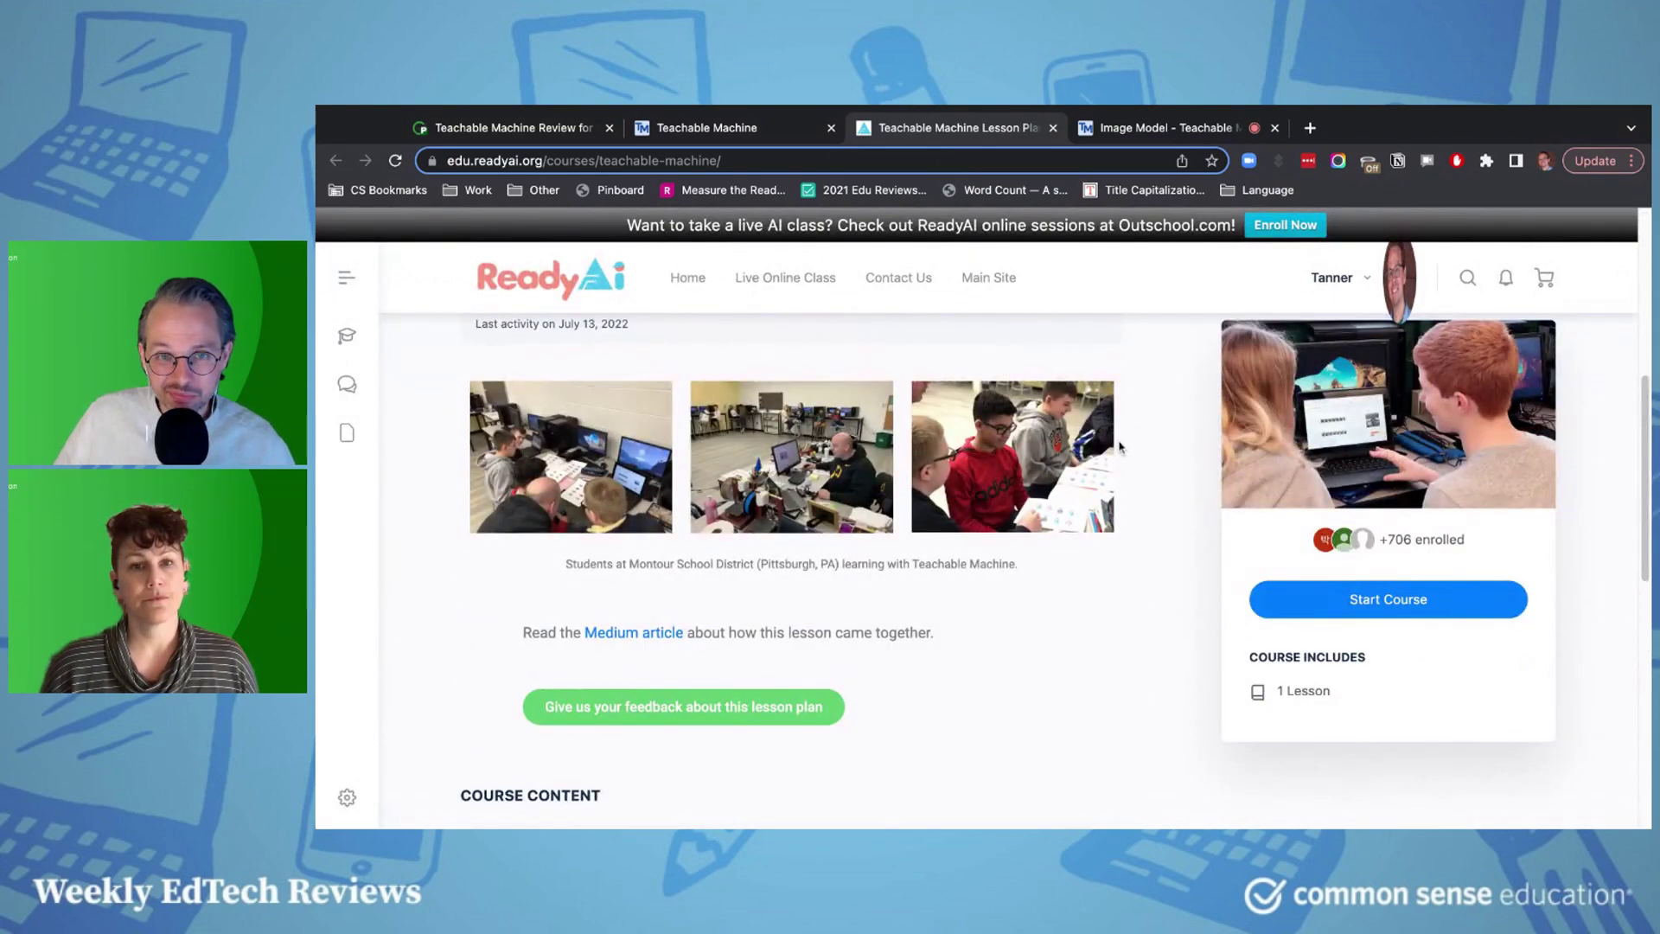
click(1387, 601)
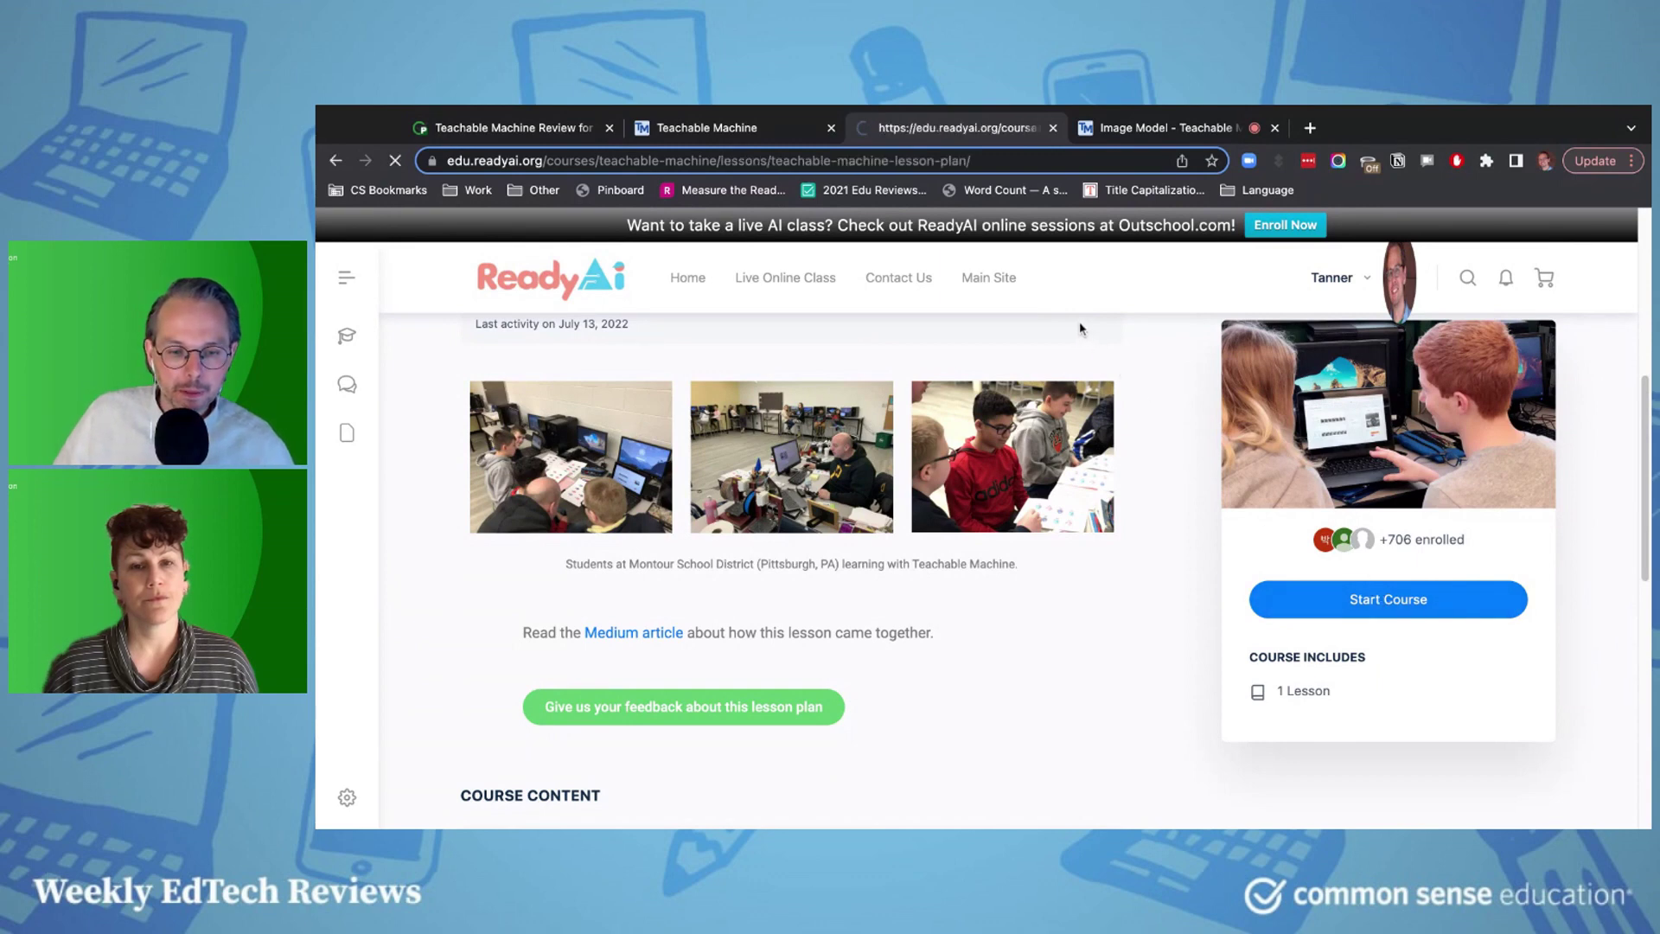
scroll(1078, 400, down, 2)
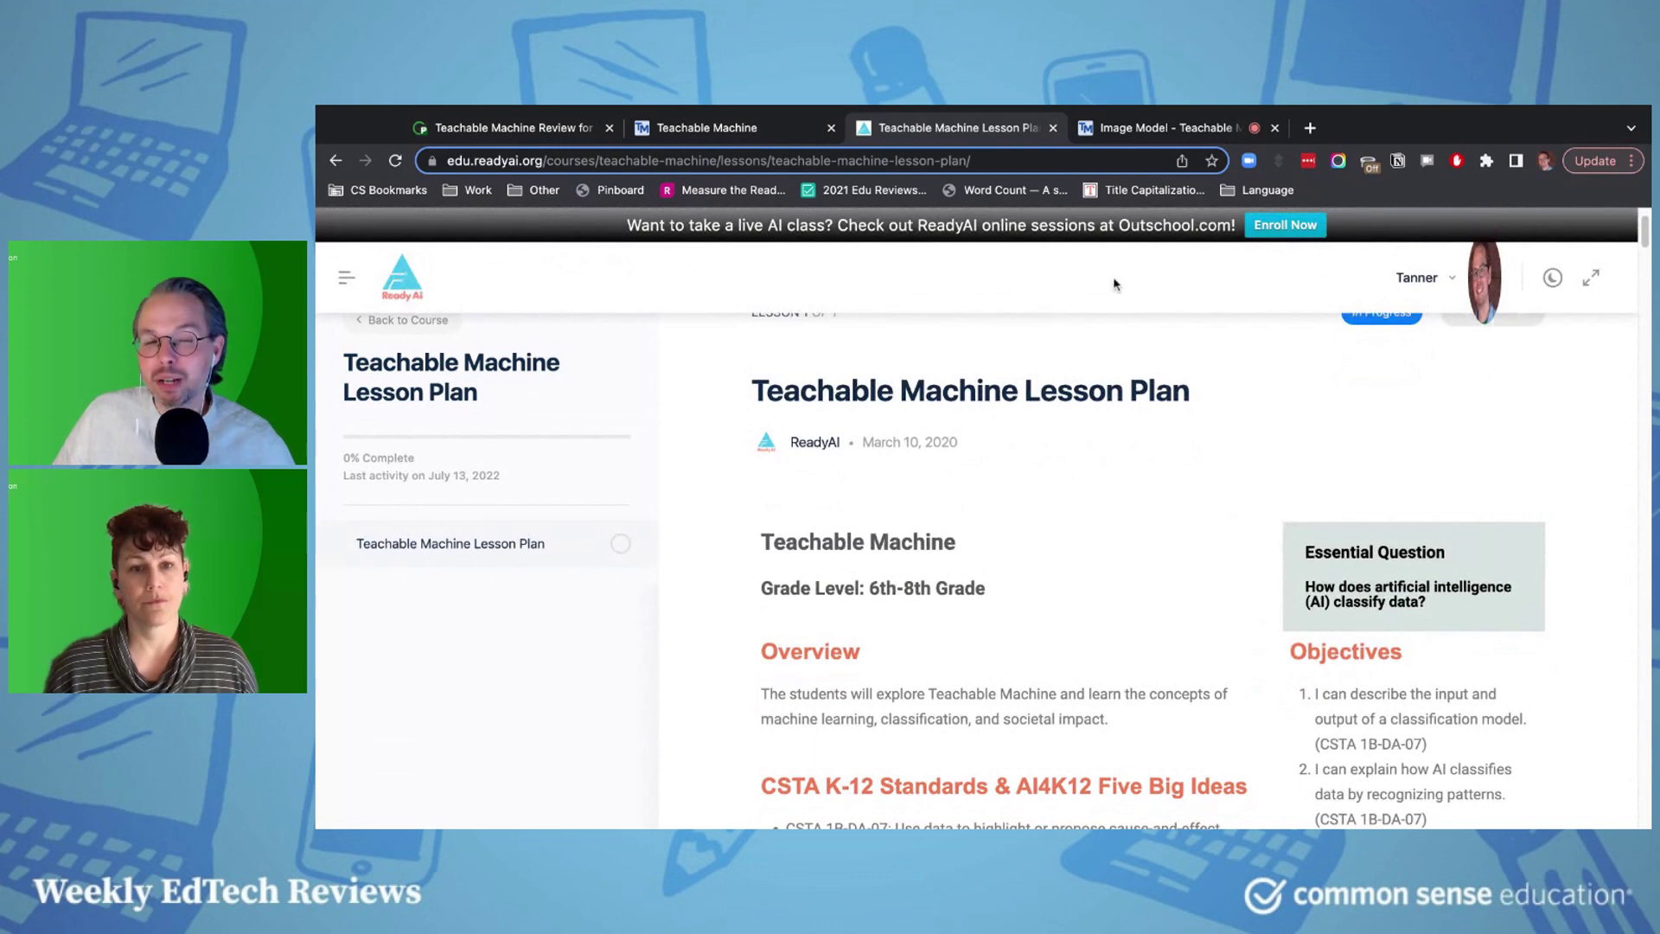
Step: Return to the Teachable Machine home page, open the Dancing with AI lesson and review its curriculum's five-day workshop structure
click(776, 137)
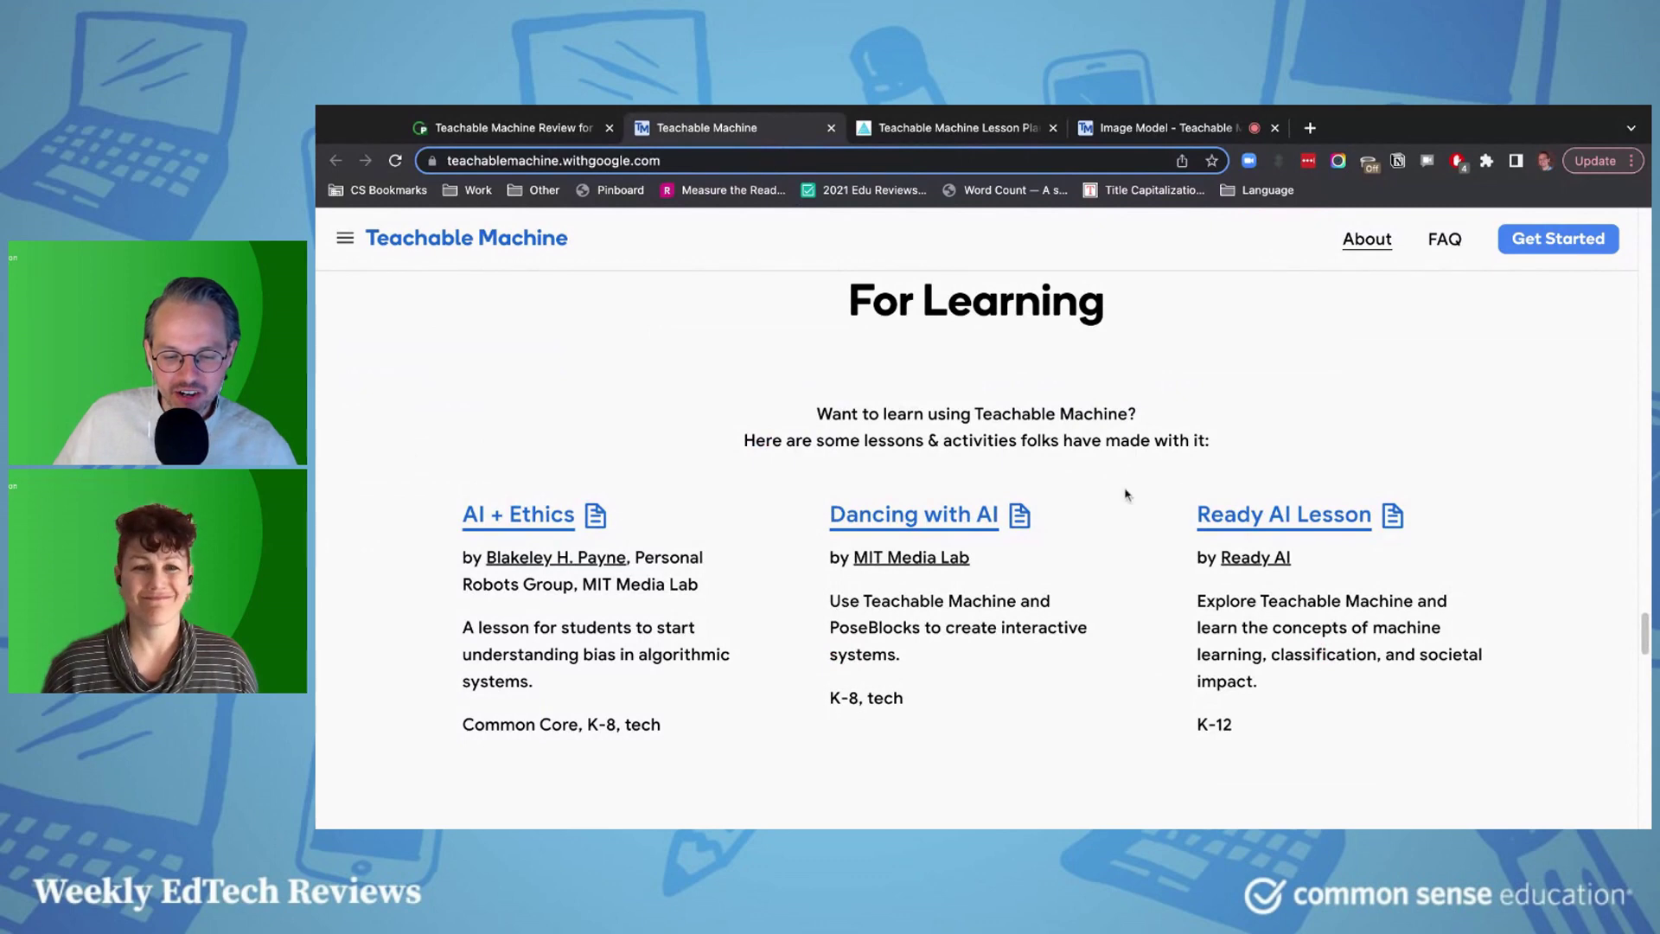
click(871, 521)
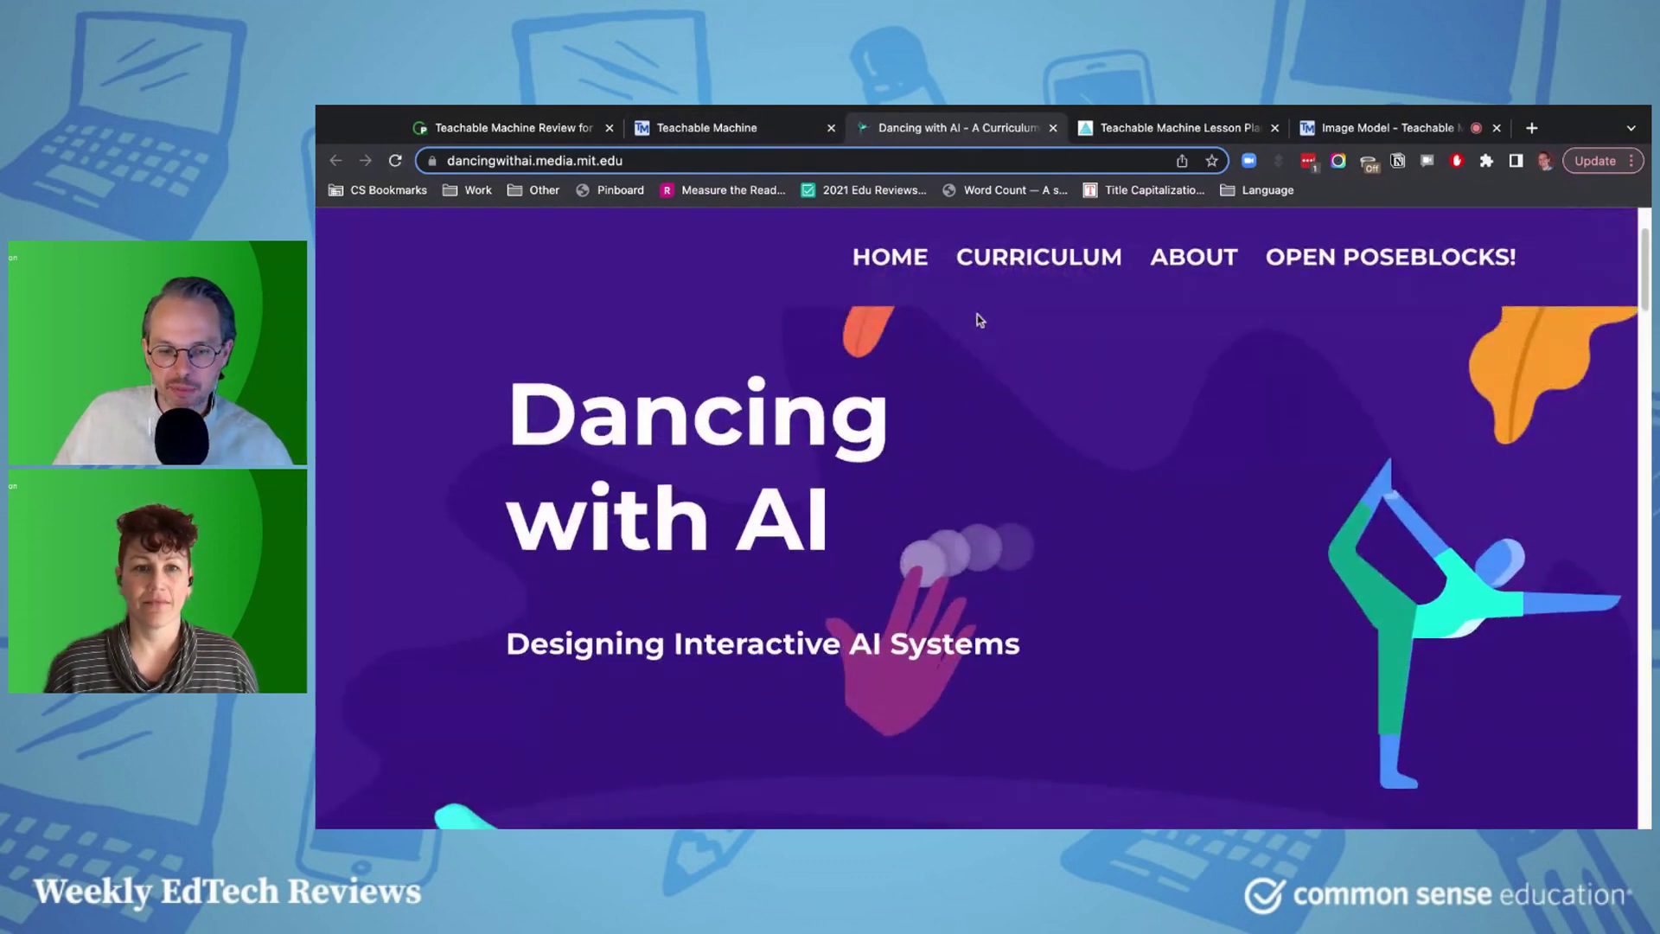
click(1058, 255)
scroll(1101, 389, down, 5)
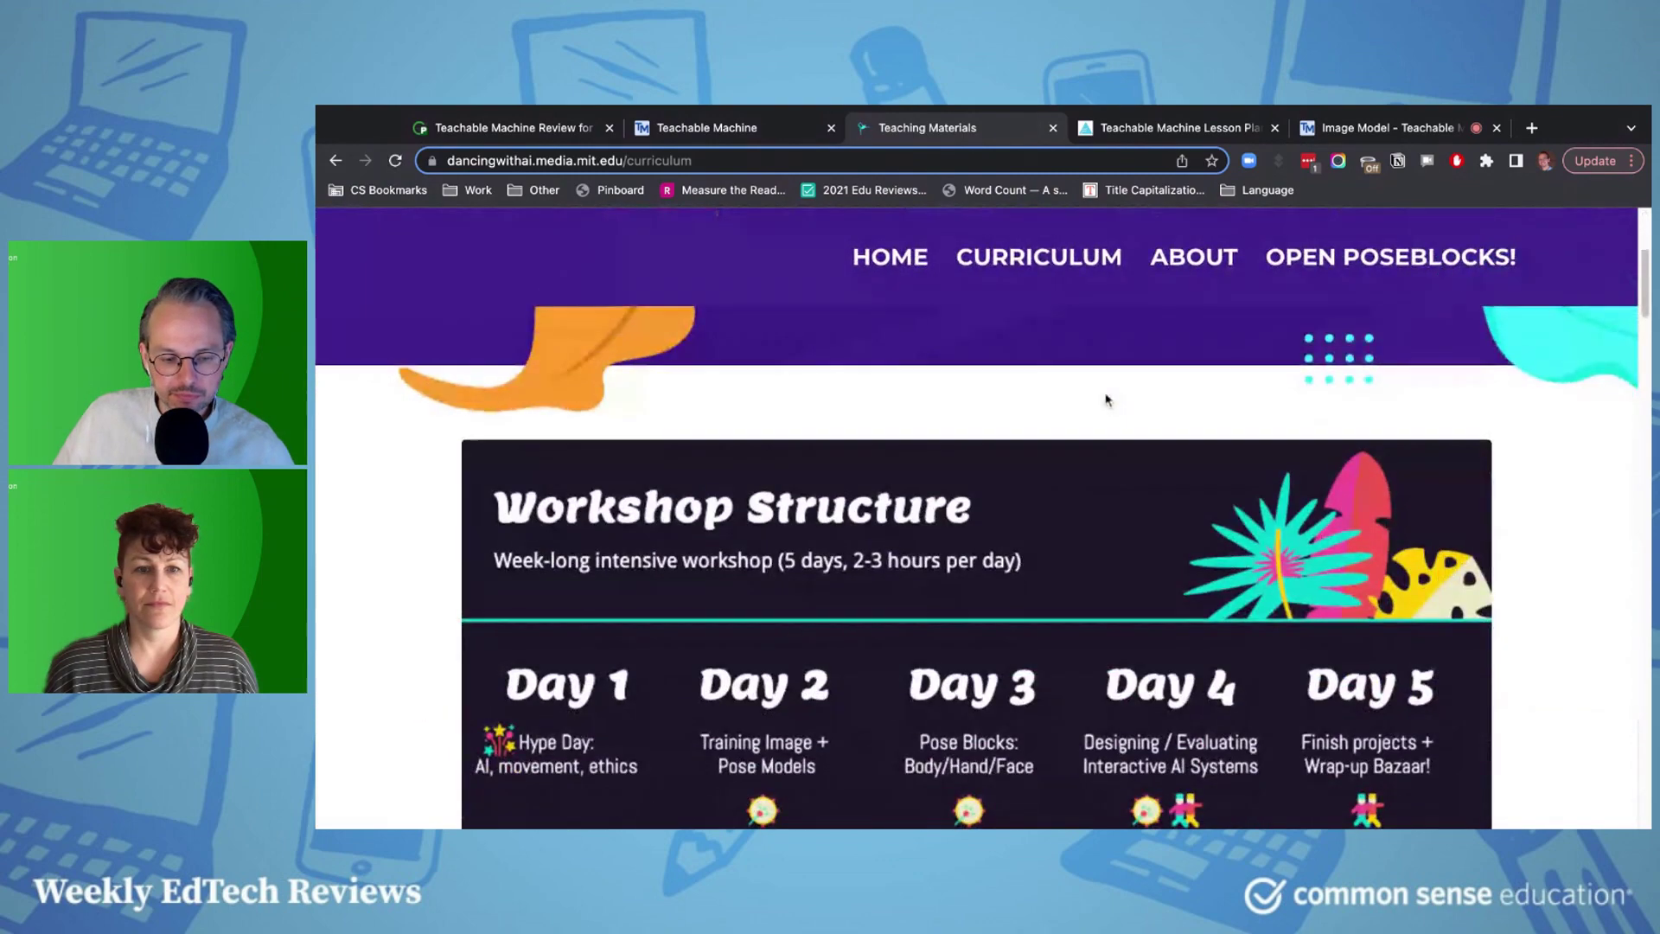
scroll(1106, 399, down, 1)
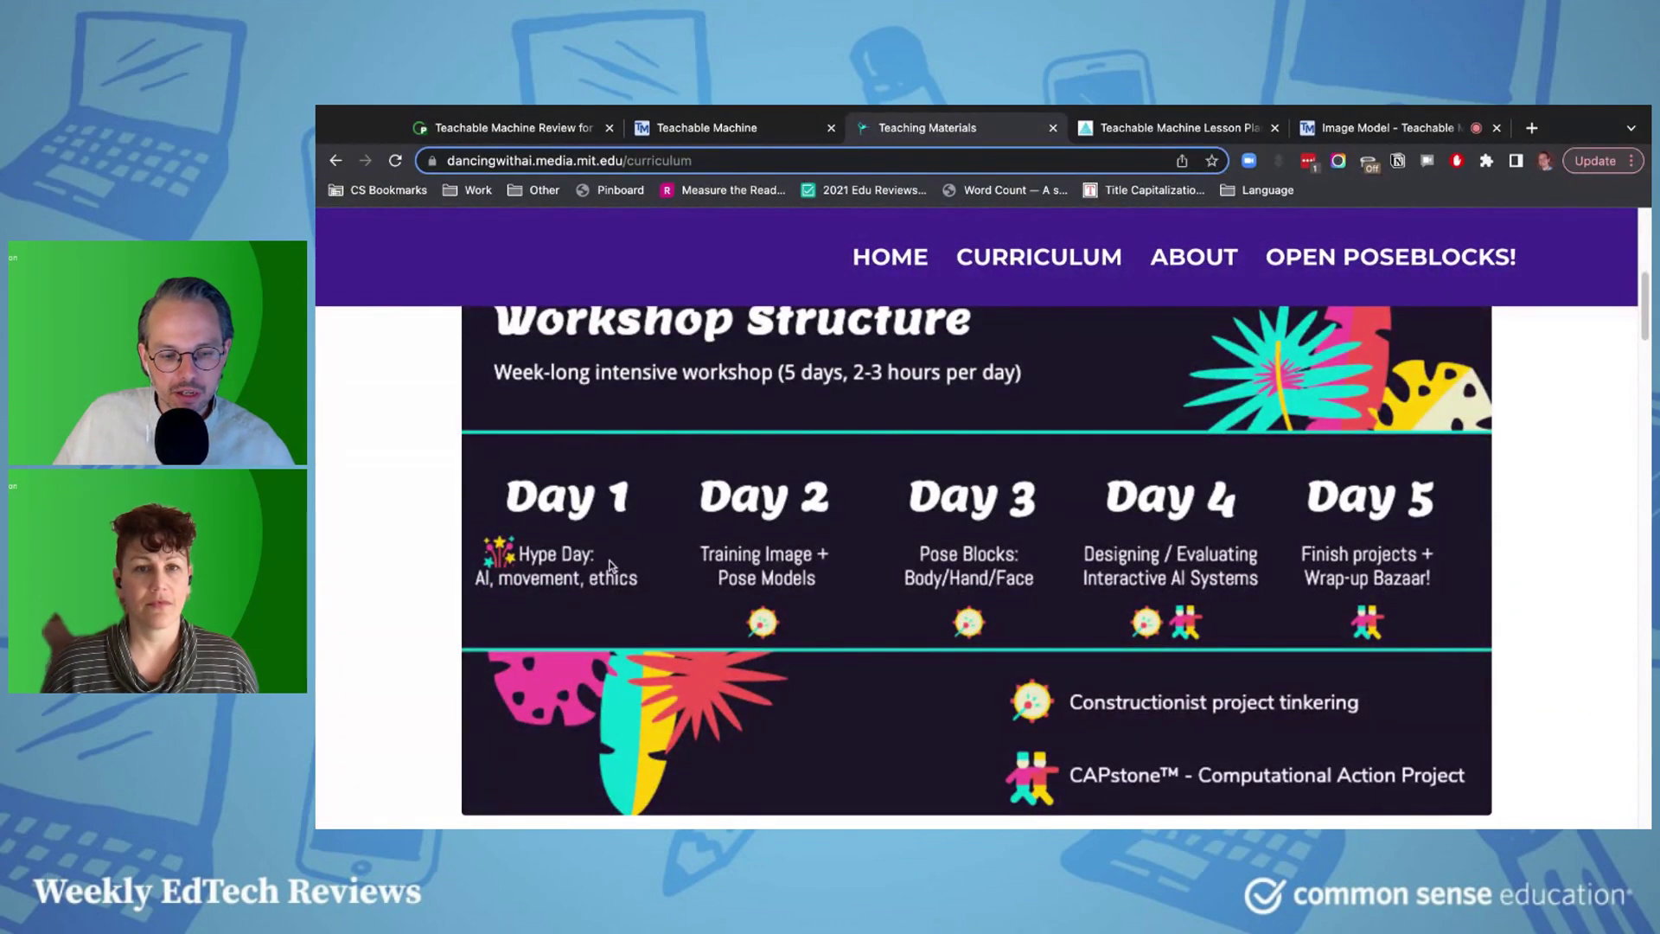
scroll(671, 539, down, 5)
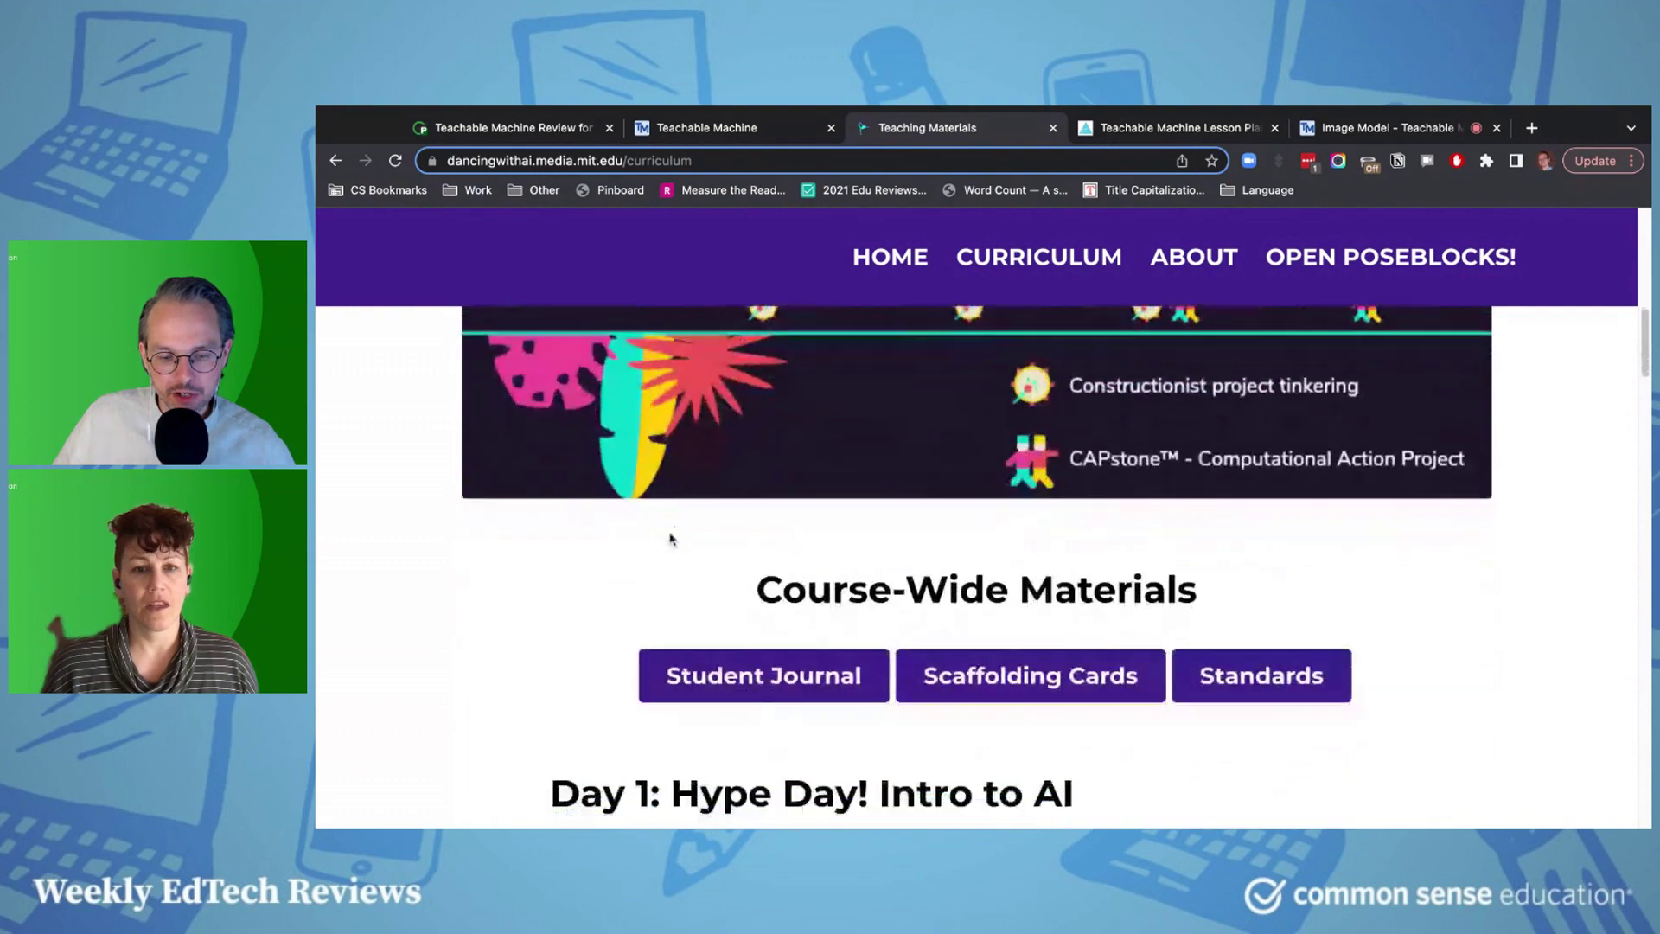
Step: Examine the curriculum's daily teaching materials and example projects from Day 2 through the start of Day 4
scroll(671, 539, down, 15)
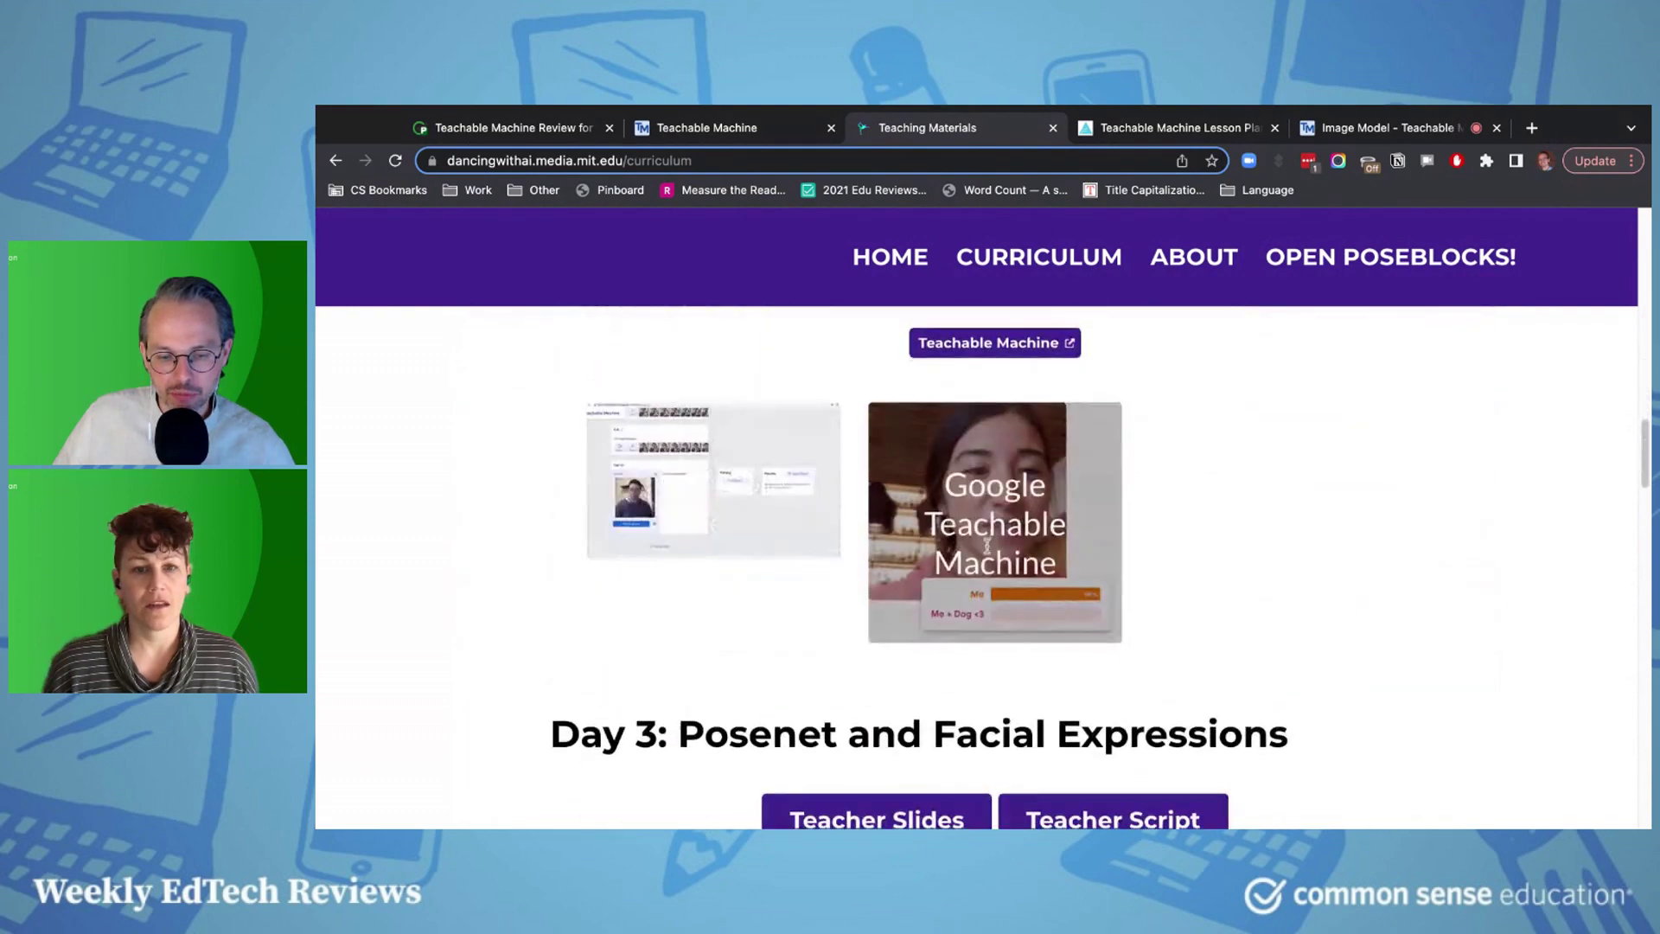
scroll(987, 545, down, 3)
scroll(986, 544, up, 7)
scroll(863, 554, down, 4)
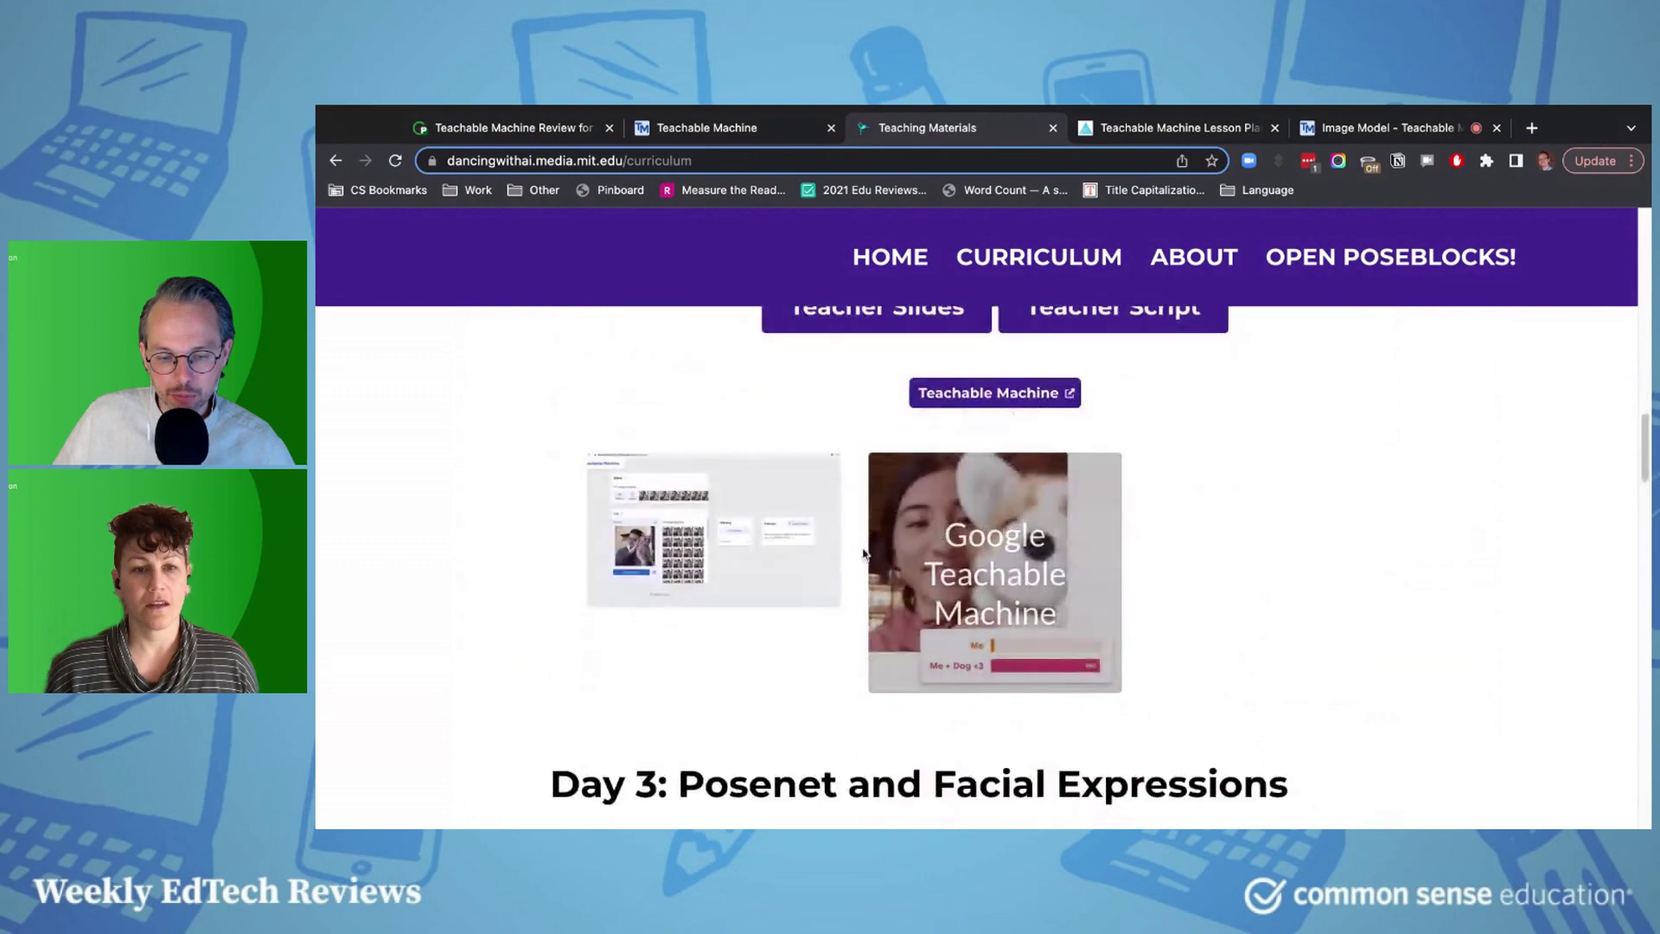
scroll(863, 554, down, 8)
scroll(632, 543, up, 1)
mouse_move(631, 543)
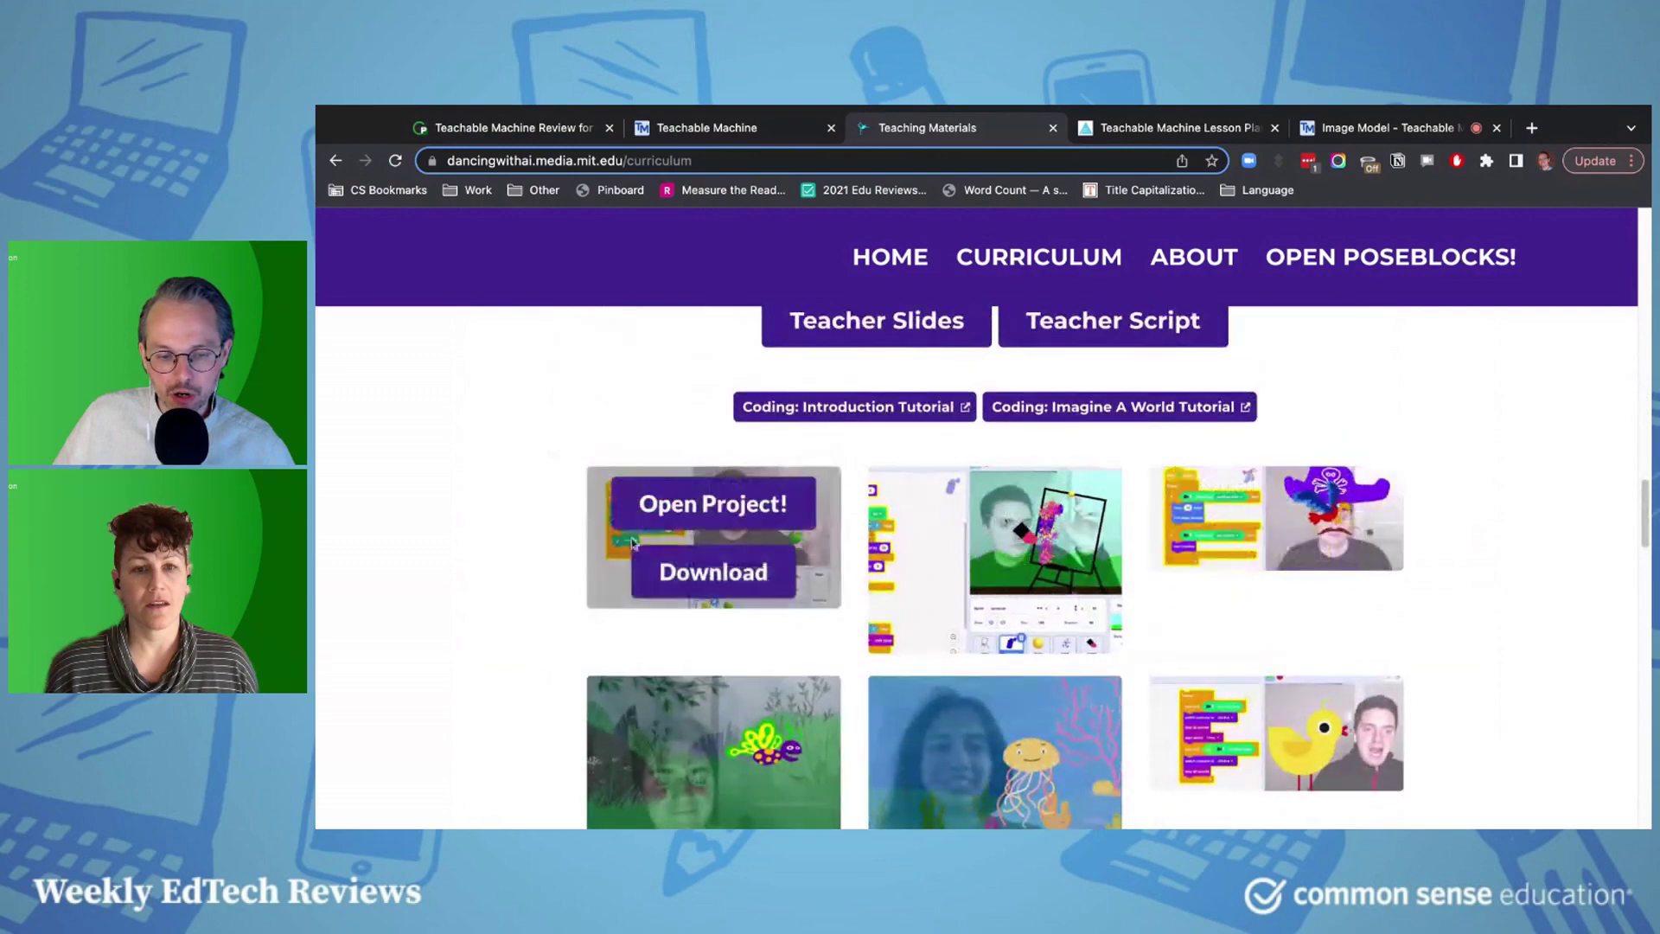
mouse_move(1327, 705)
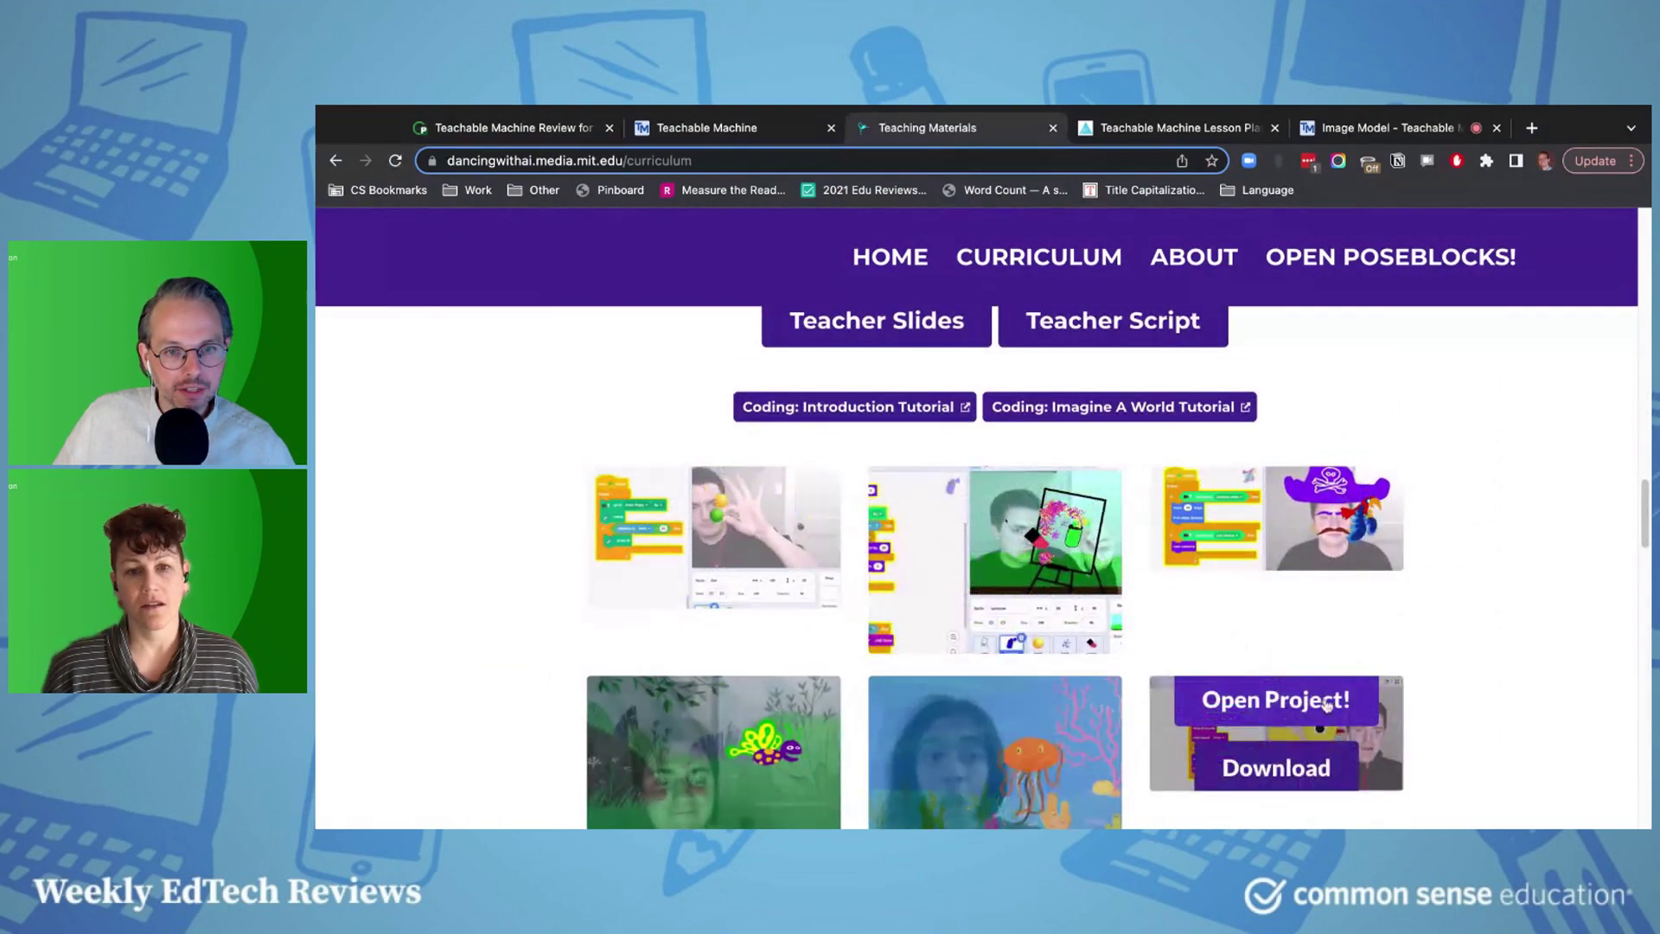
scroll(1357, 596, down, 1)
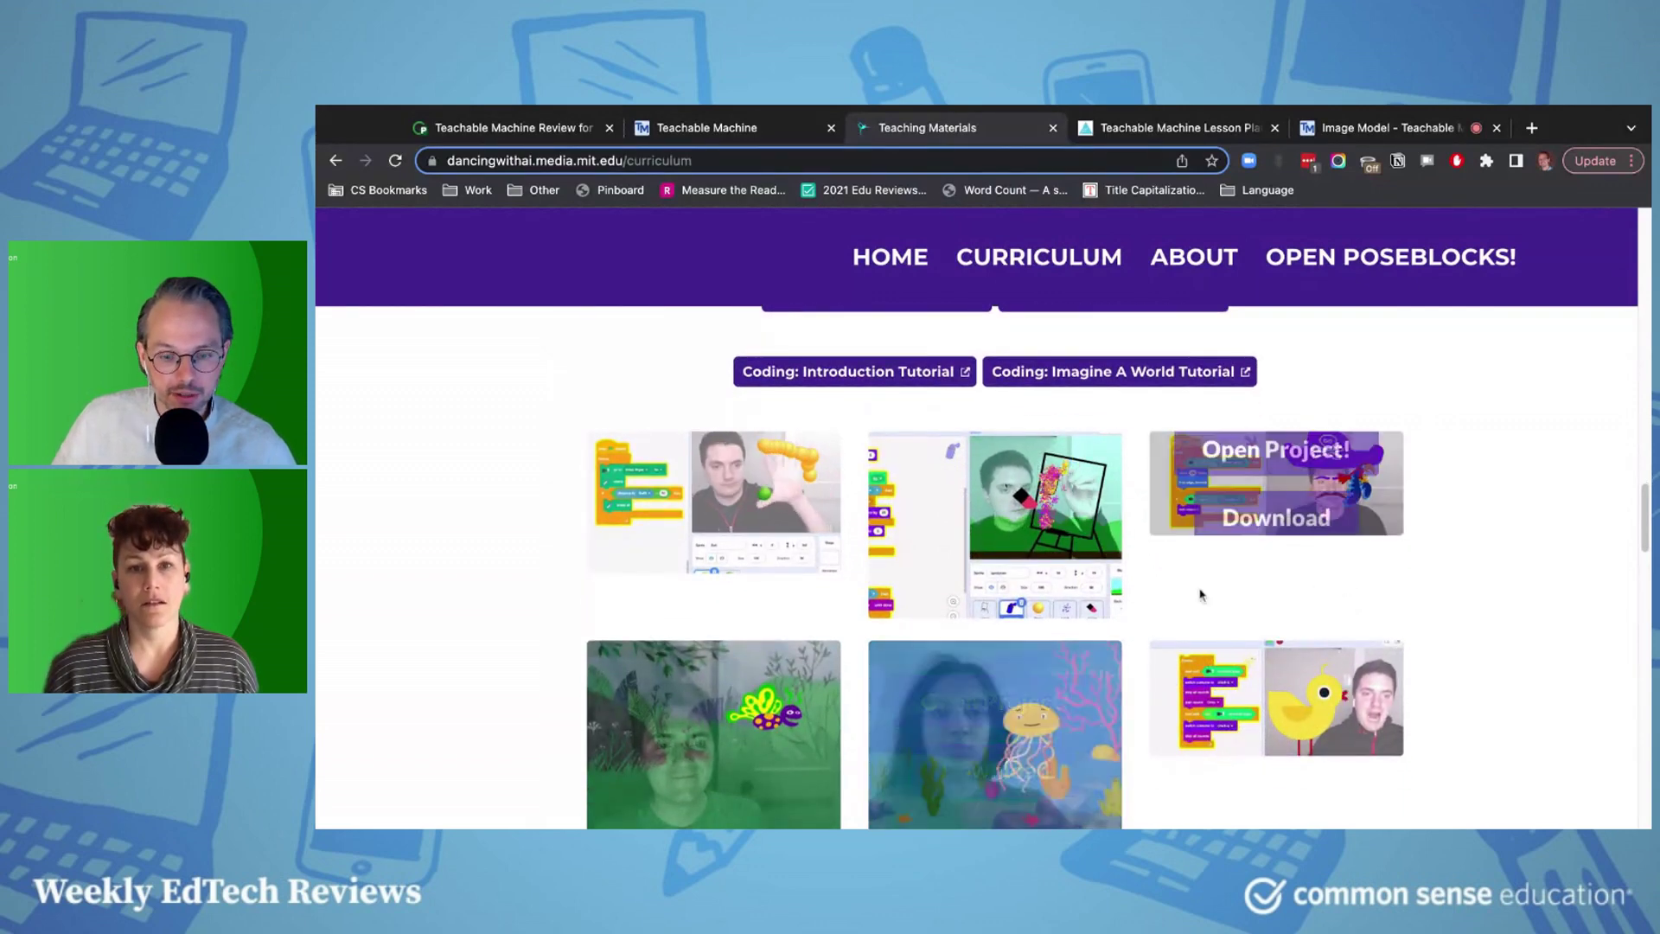
scroll(1200, 605, down, 10)
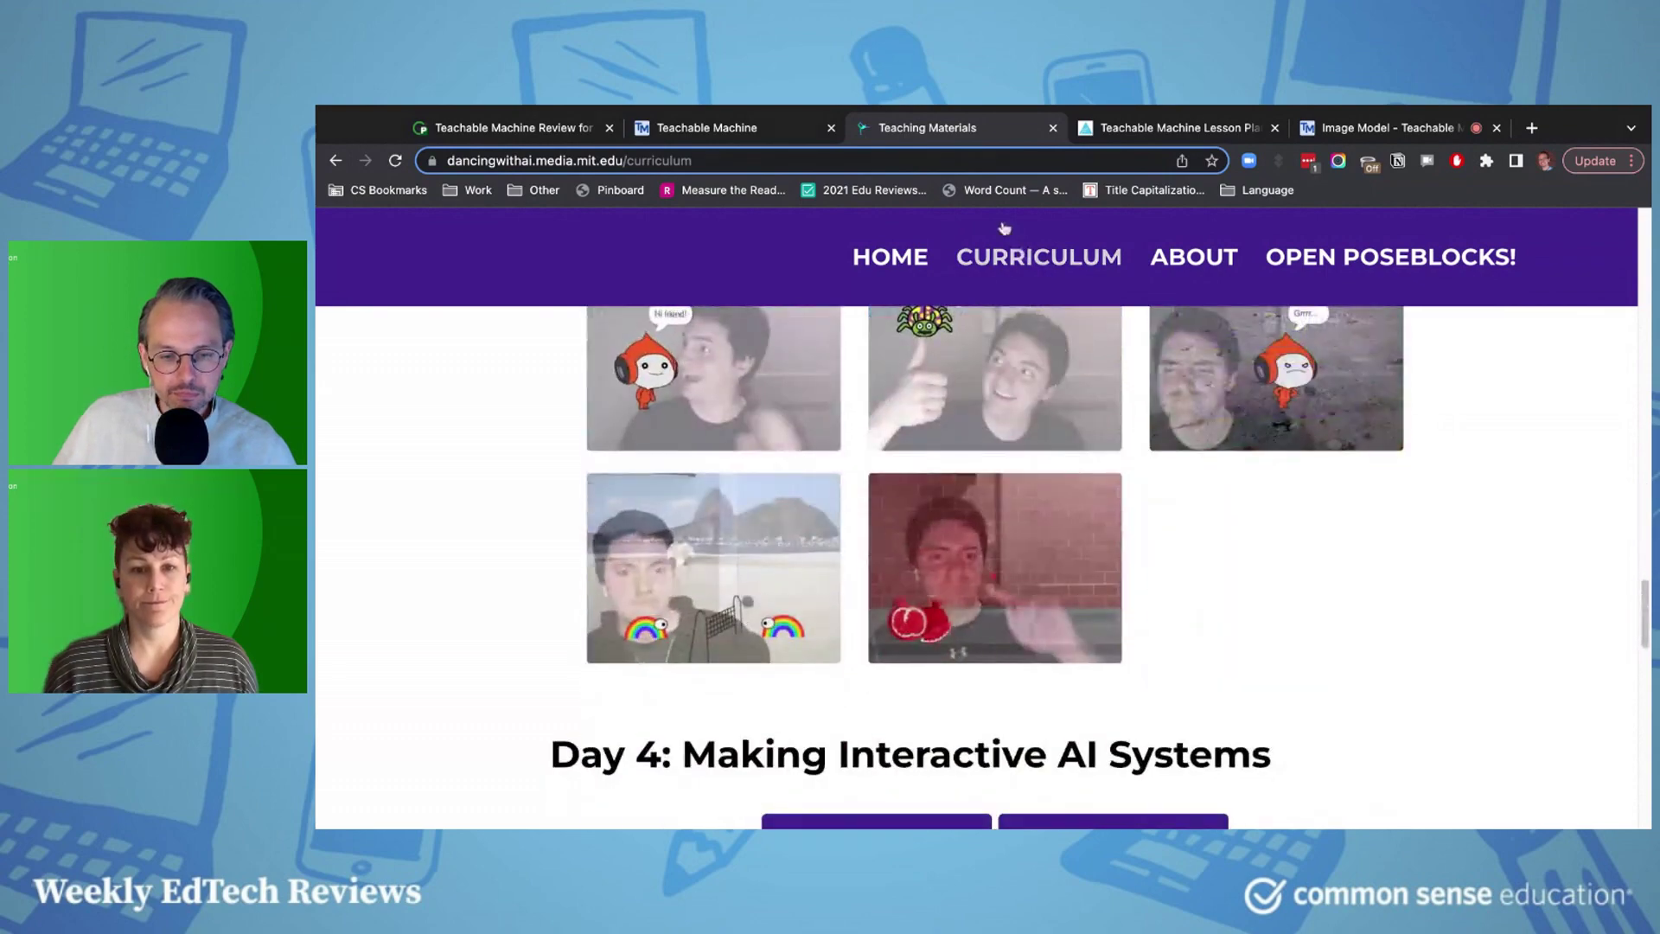
Step: Switch back to the Teachable Machine home page and look through the Tweets and closing sections, returning to the introductory video
key(ctrl+shift+Tab)
scroll(993, 563, down, 2)
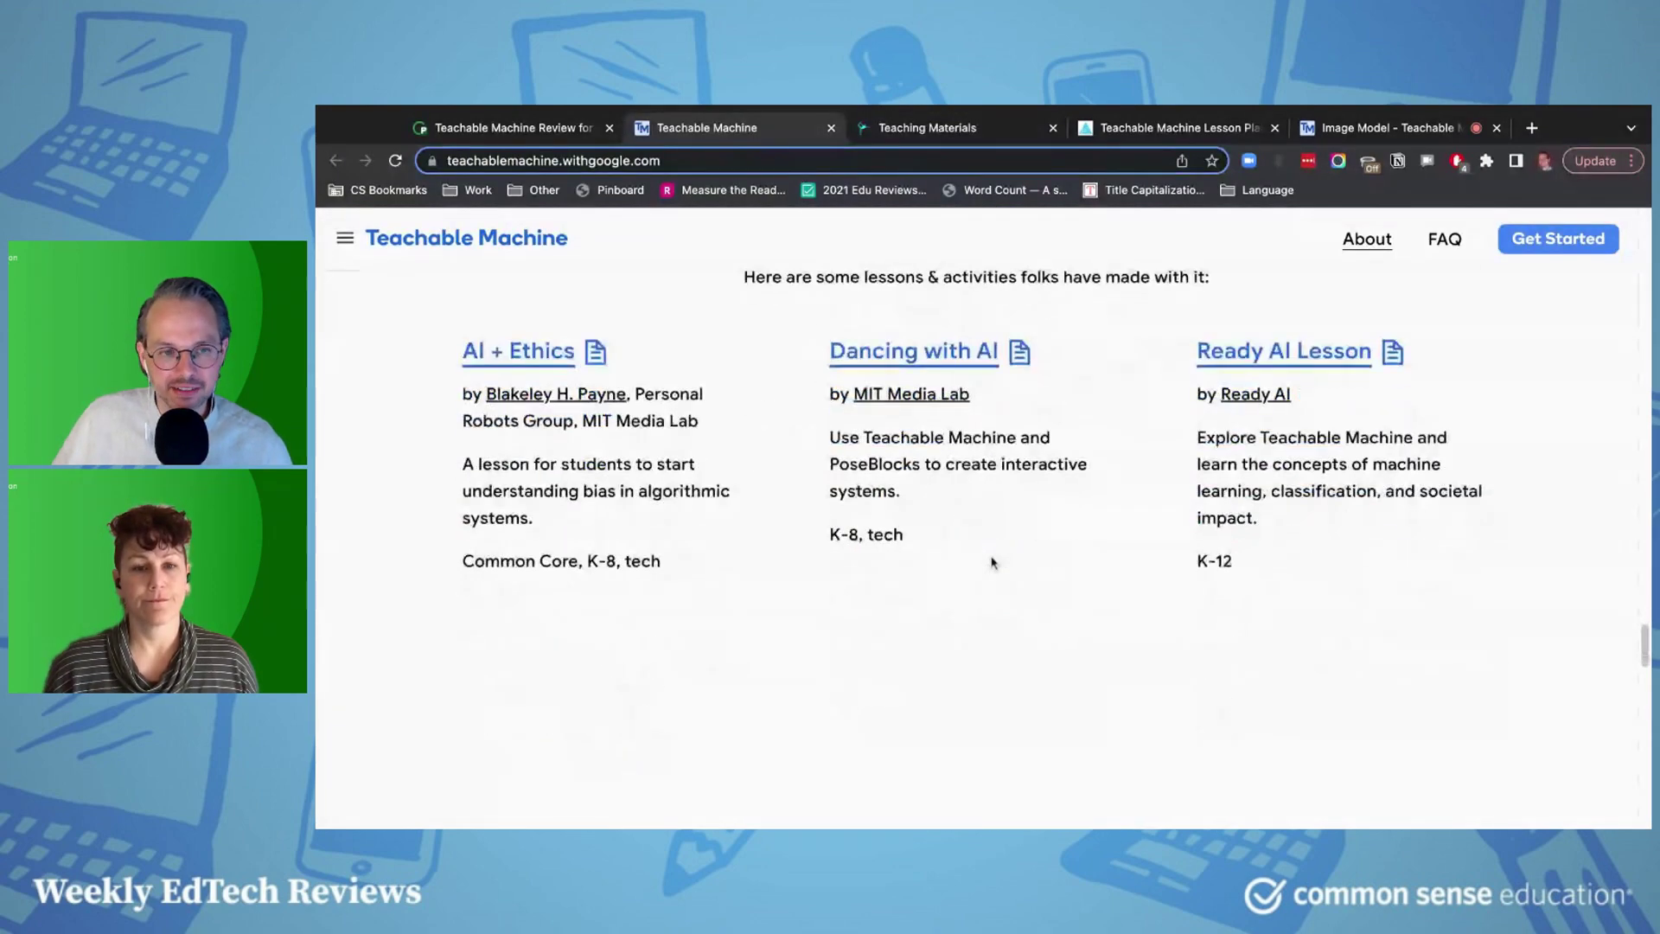
scroll(993, 563, down, 6)
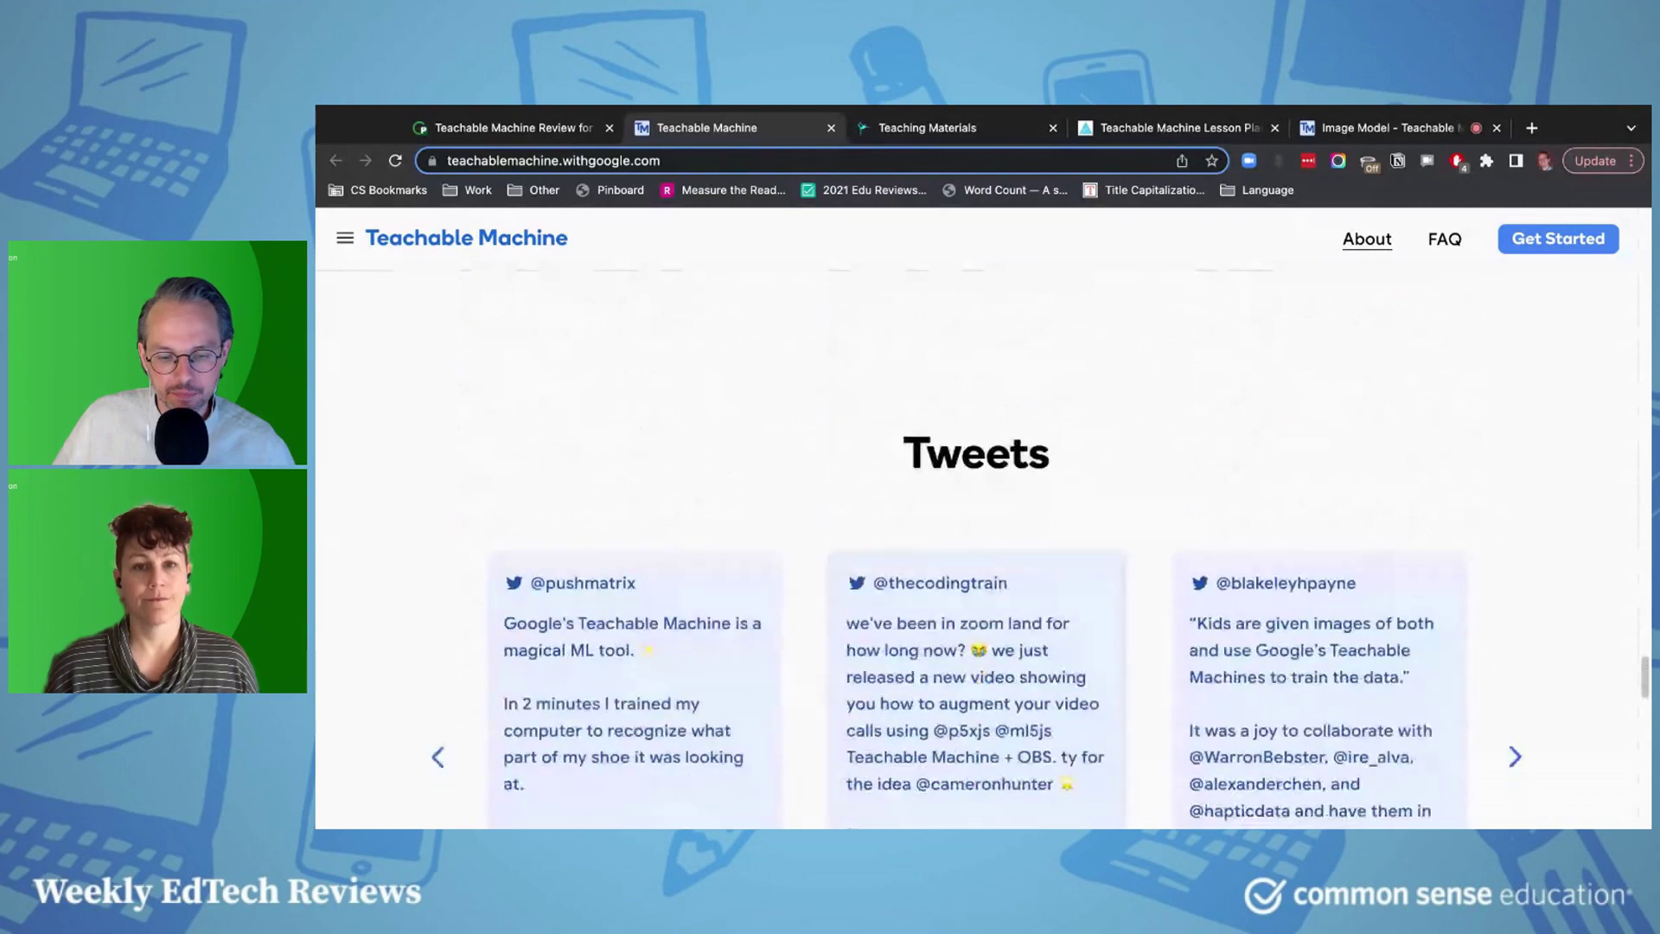
scroll(976, 518, down, 9)
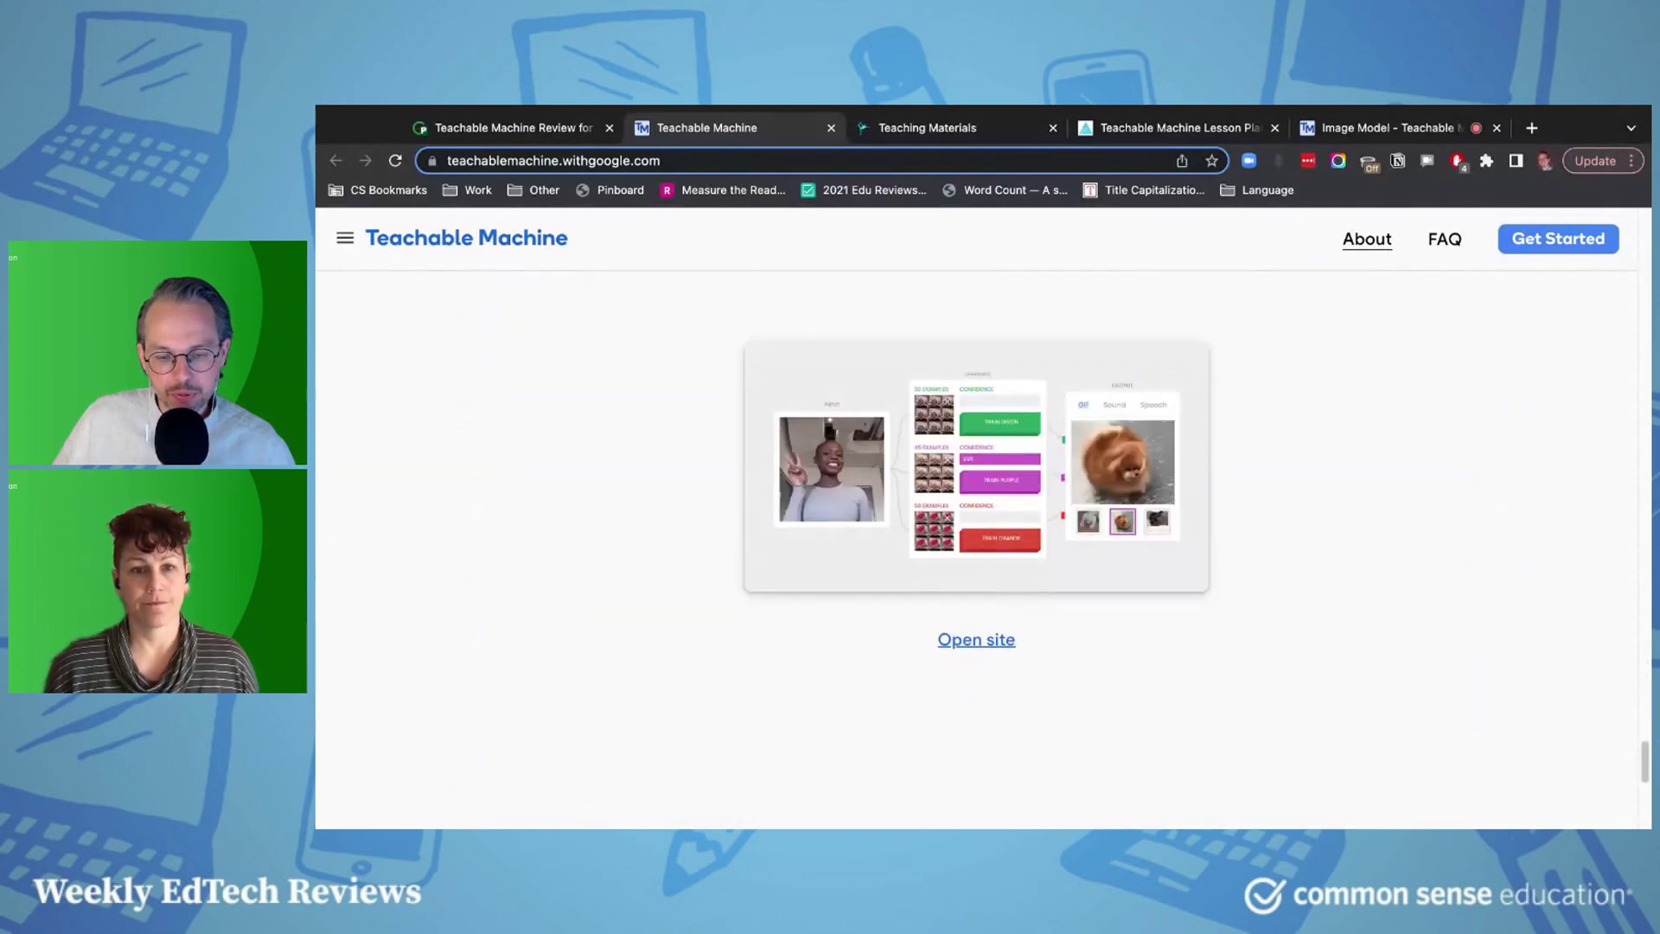
scroll(1040, 619, up, 15)
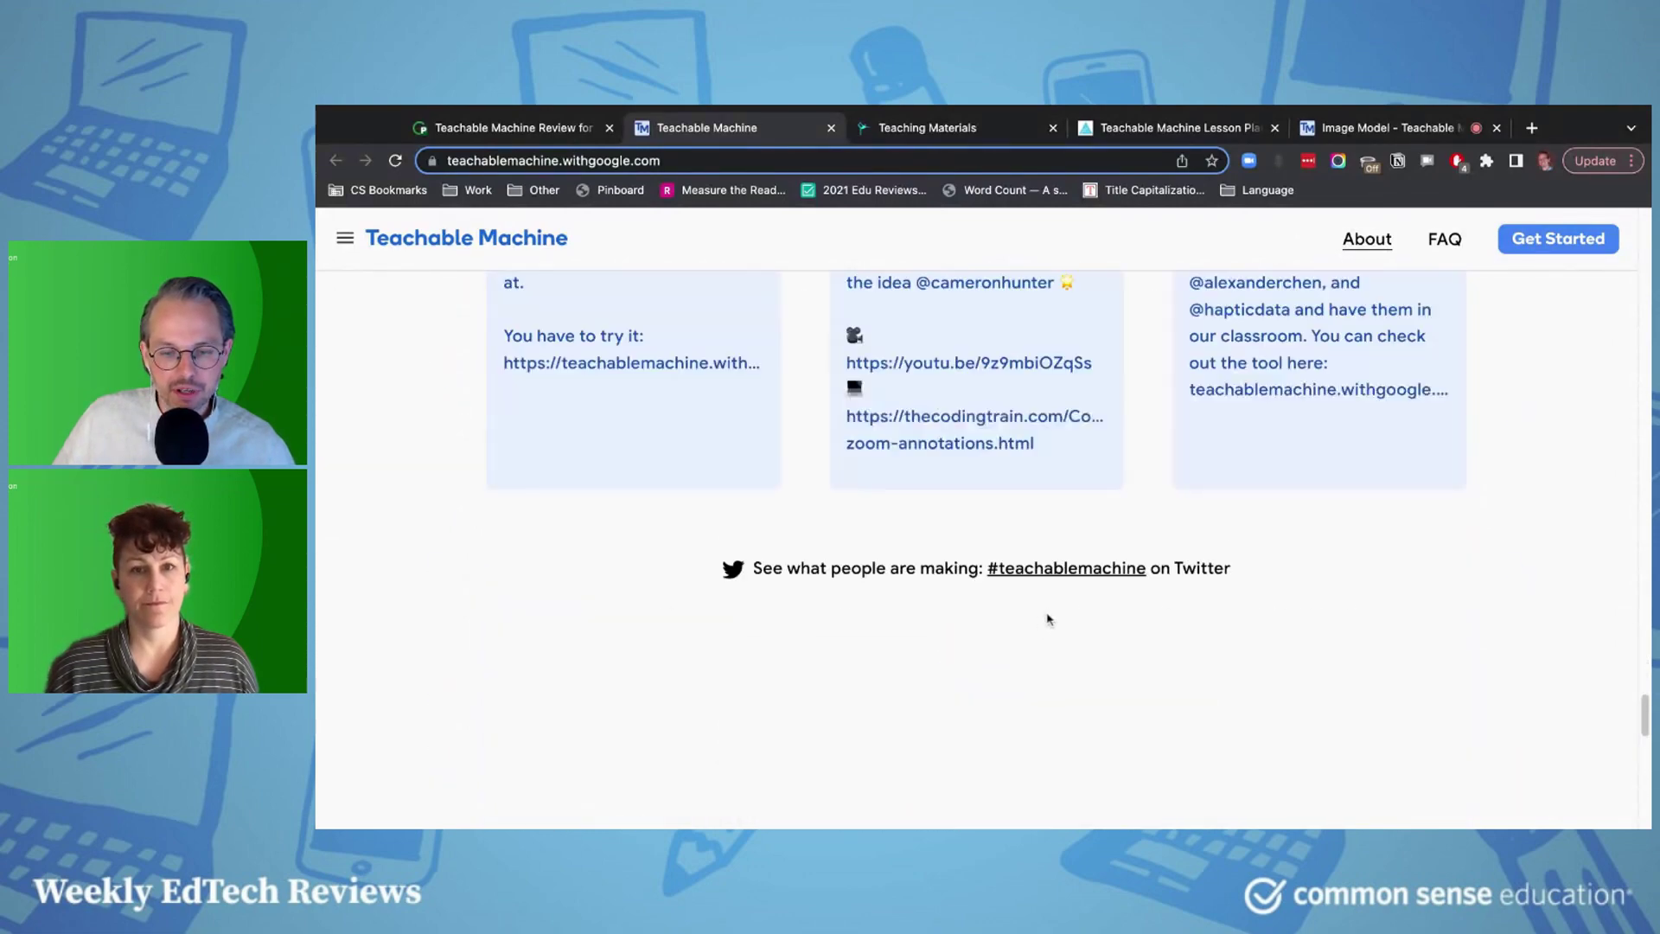
scroll(1040, 619, up, 15)
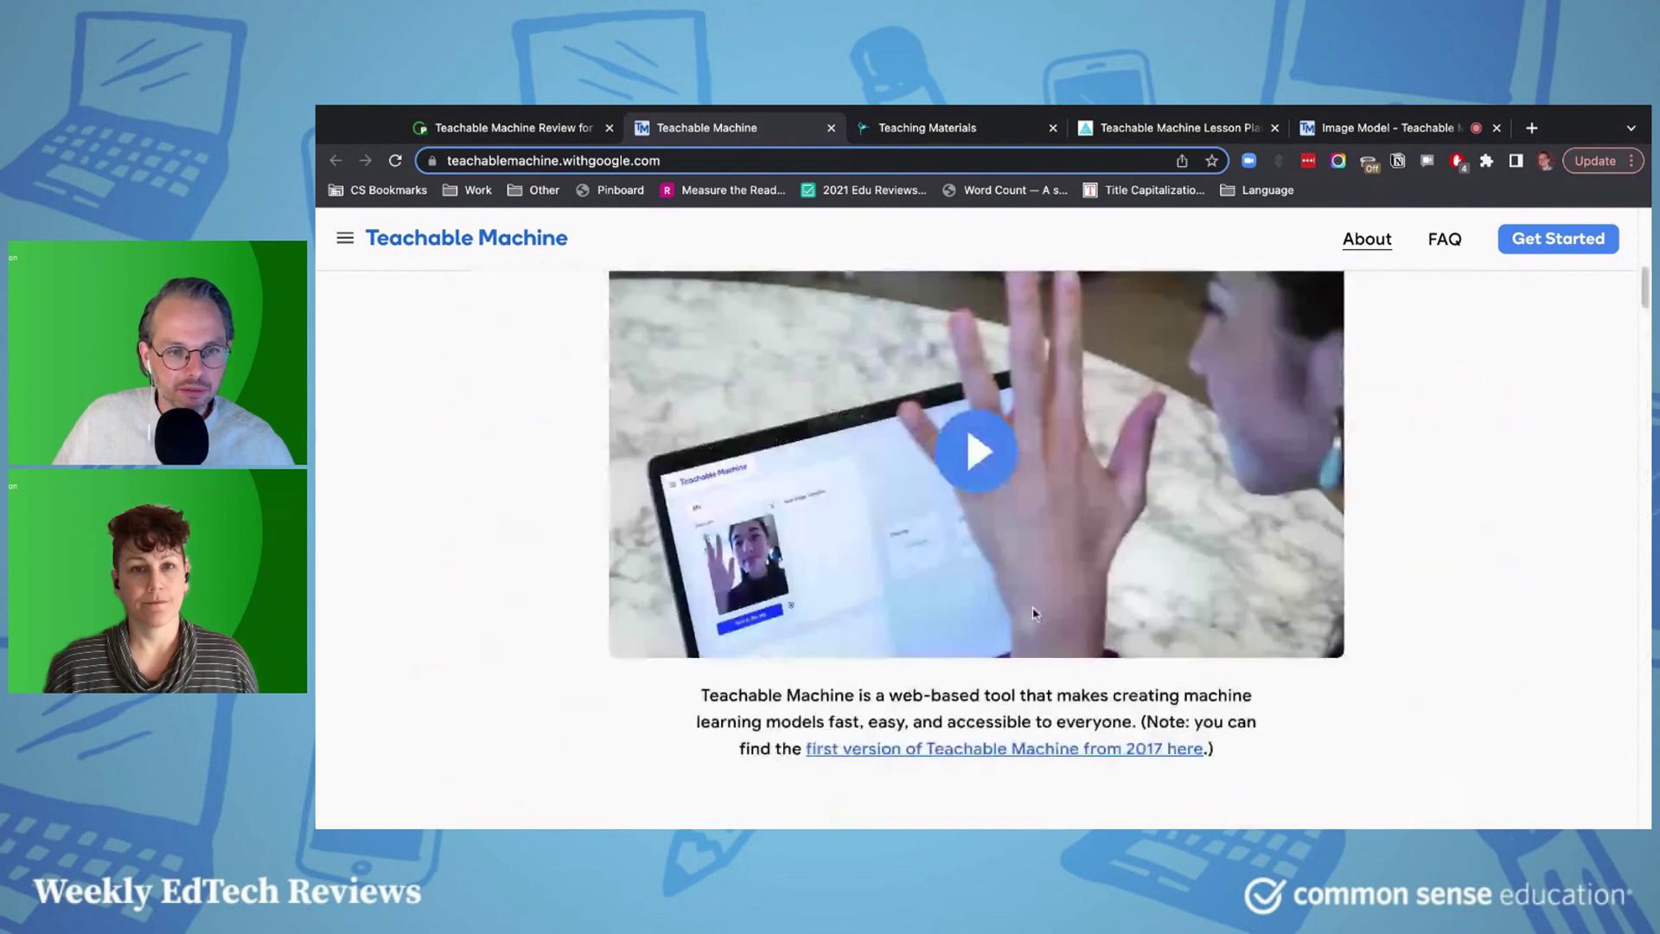